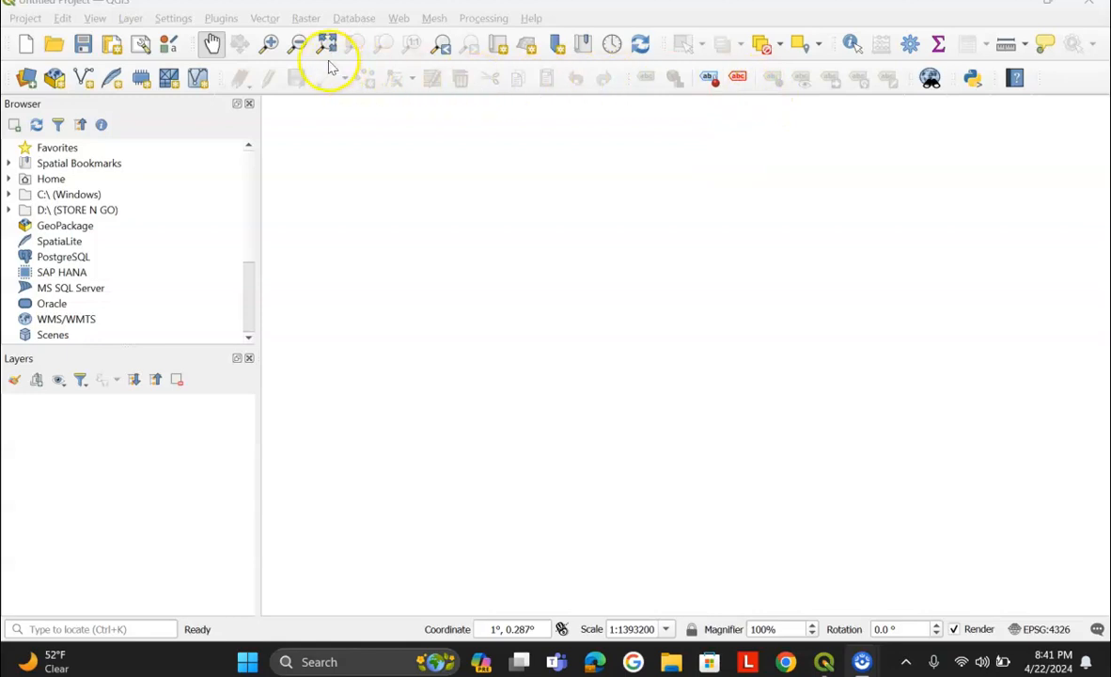
Install the Active Fire plugin from the plugin repository and close the plugin manager
click(220, 18)
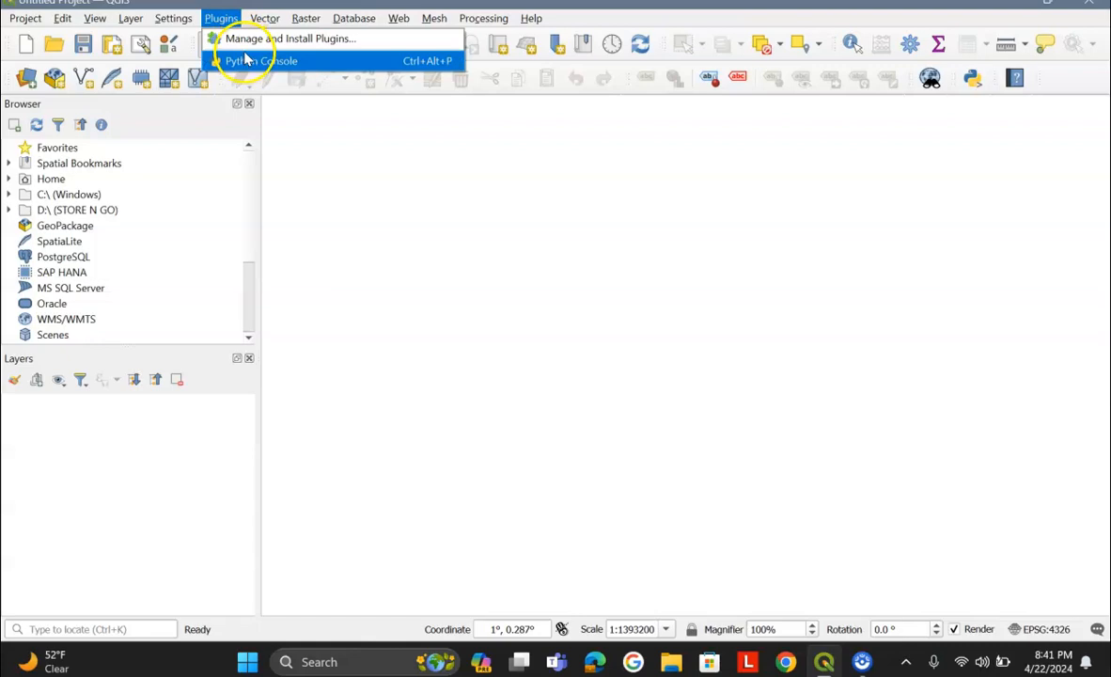
click(240, 39)
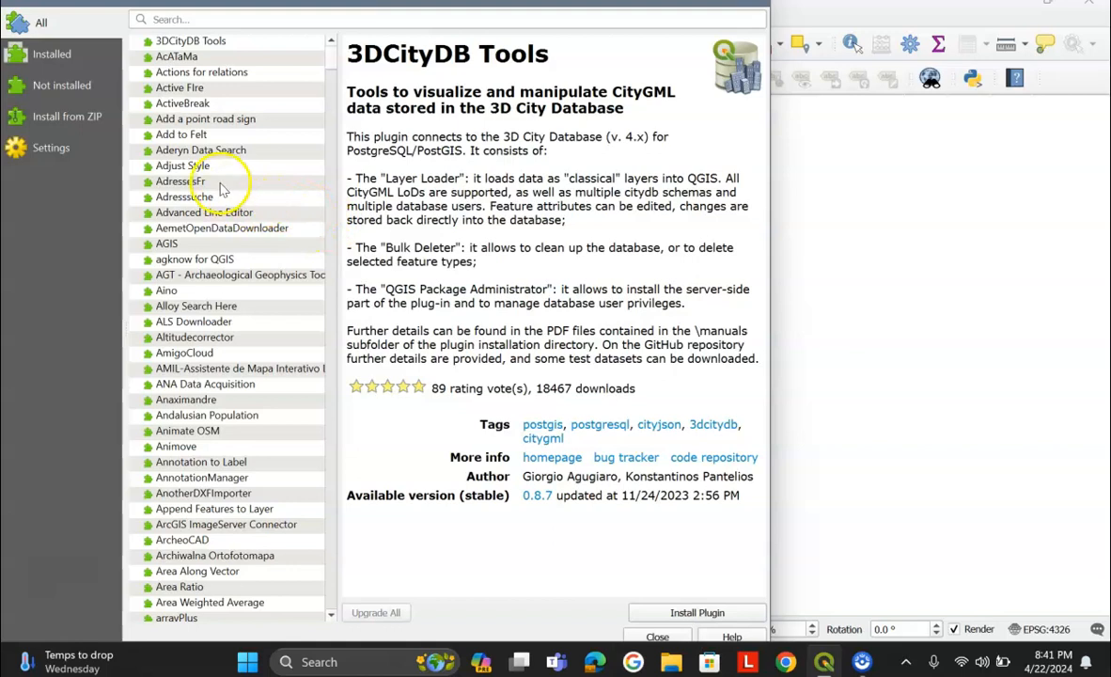
click(182, 88)
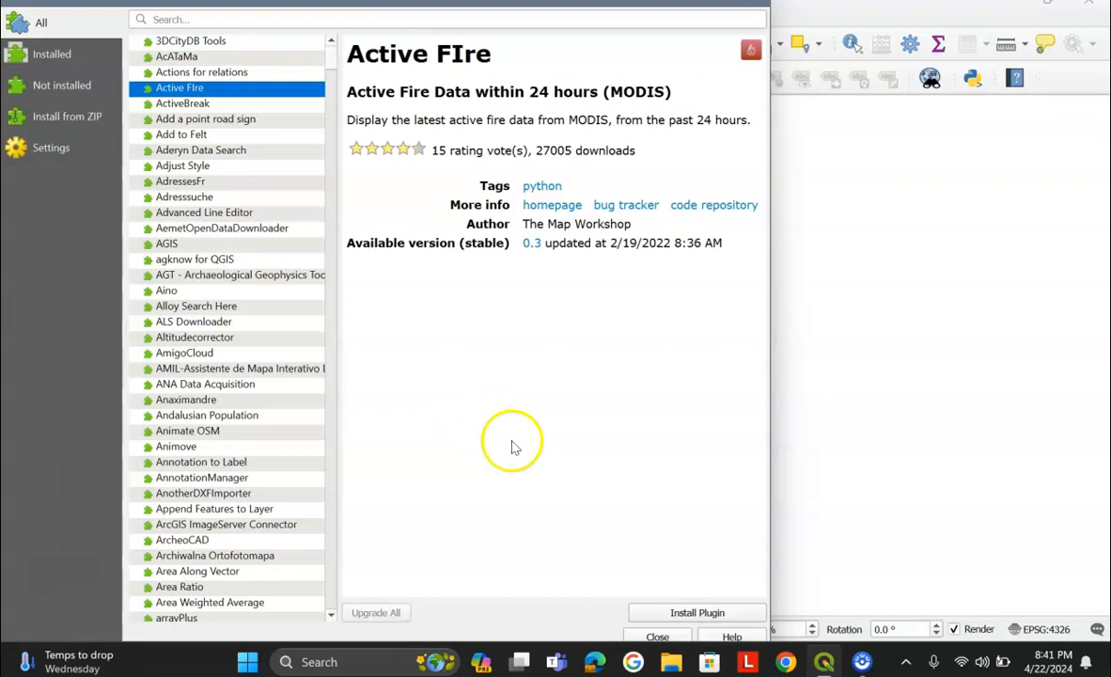
click(687, 614)
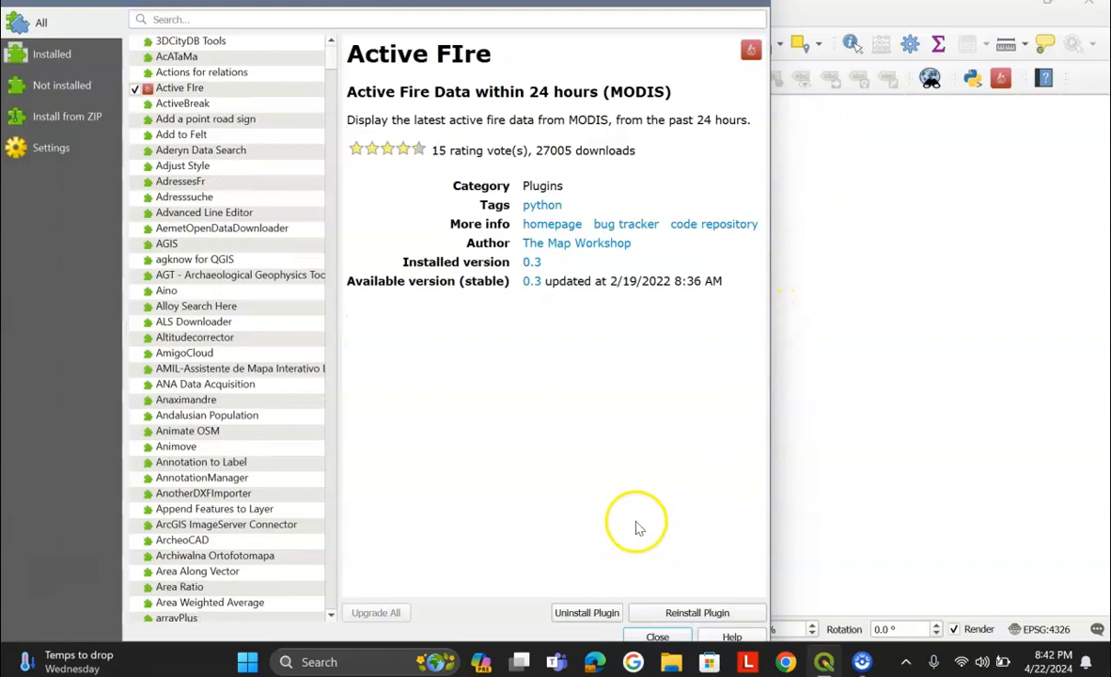
click(657, 637)
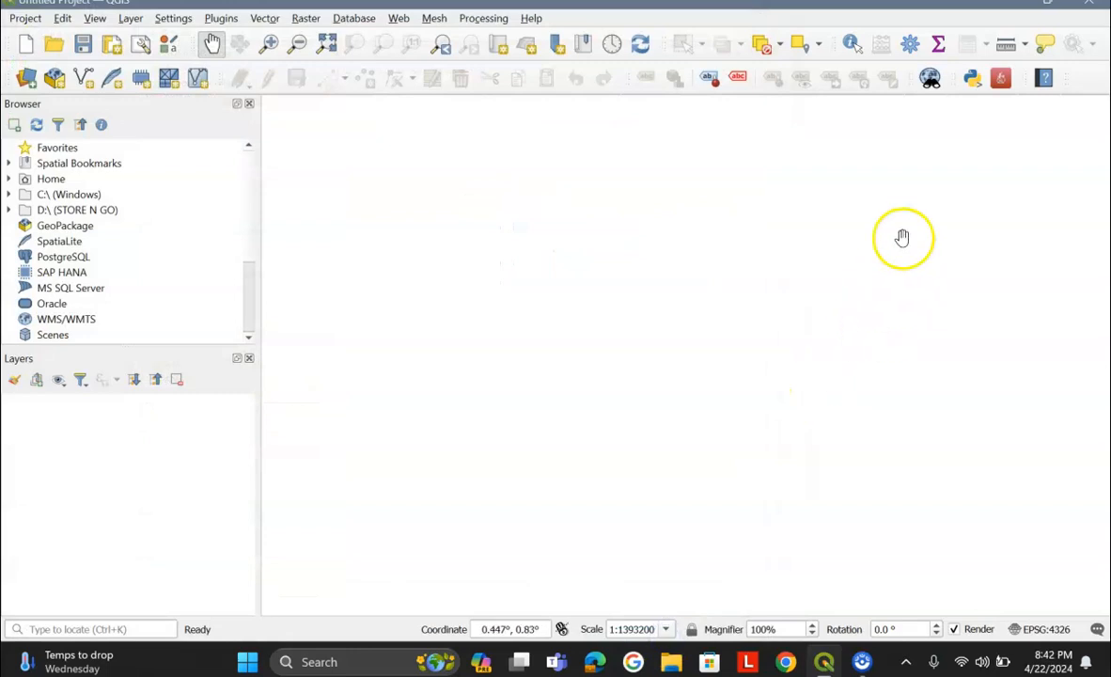
Load the VIIRS 375M/S-NPP fire pixels into the project with the Active Fire plugin
click(1001, 80)
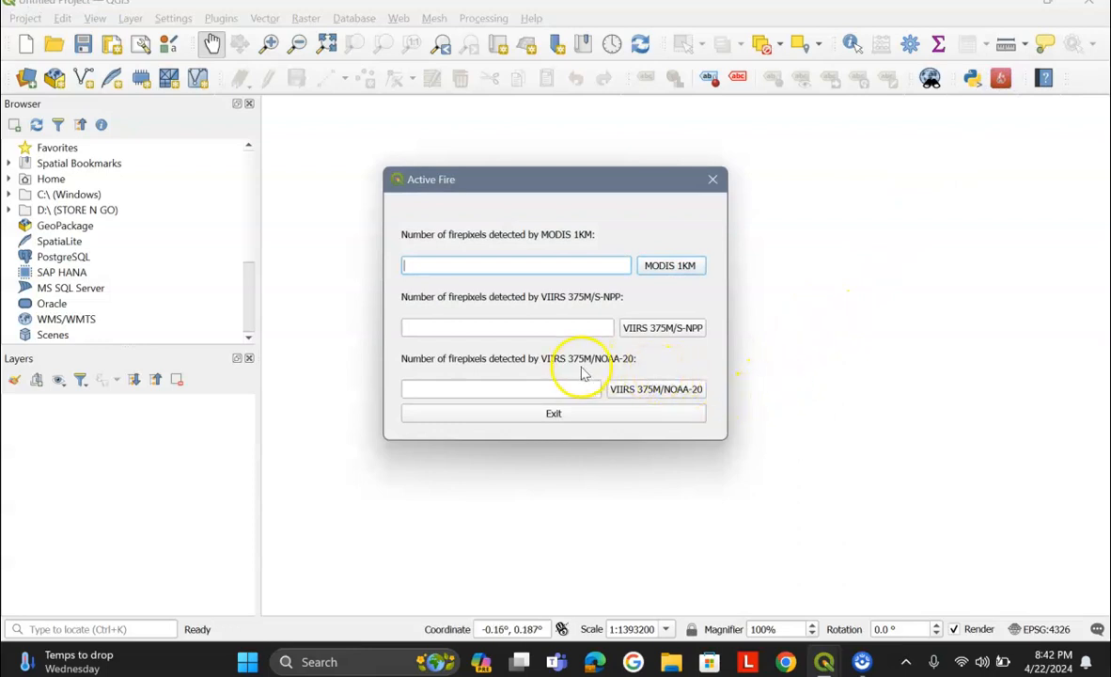
click(661, 332)
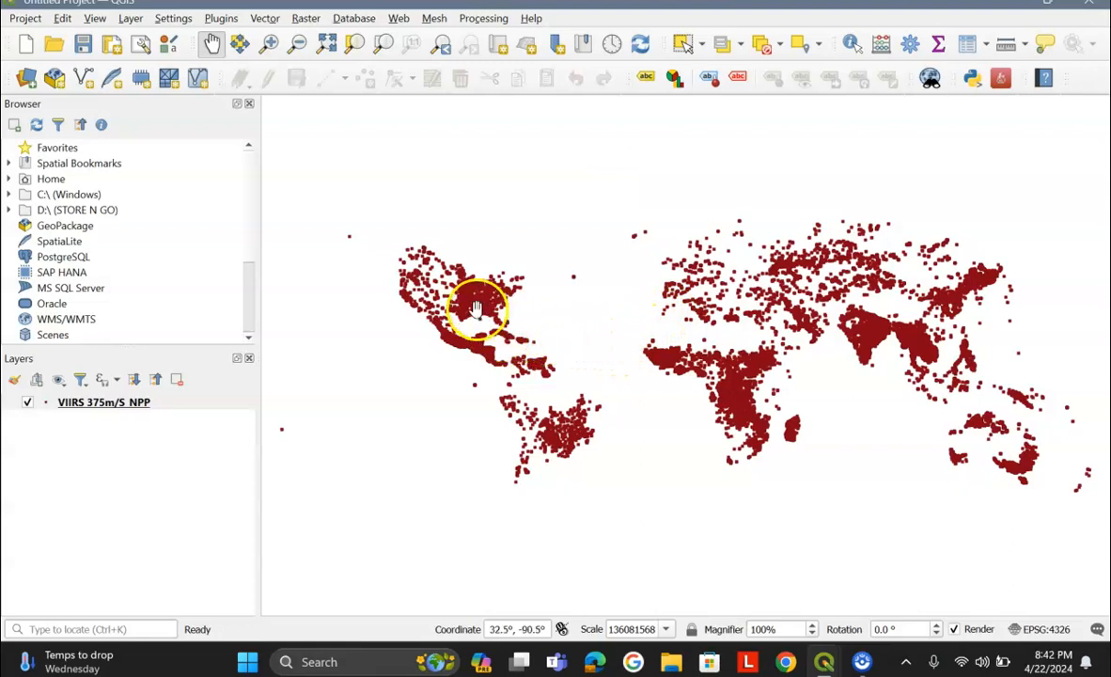
scroll(477, 309, up, 3)
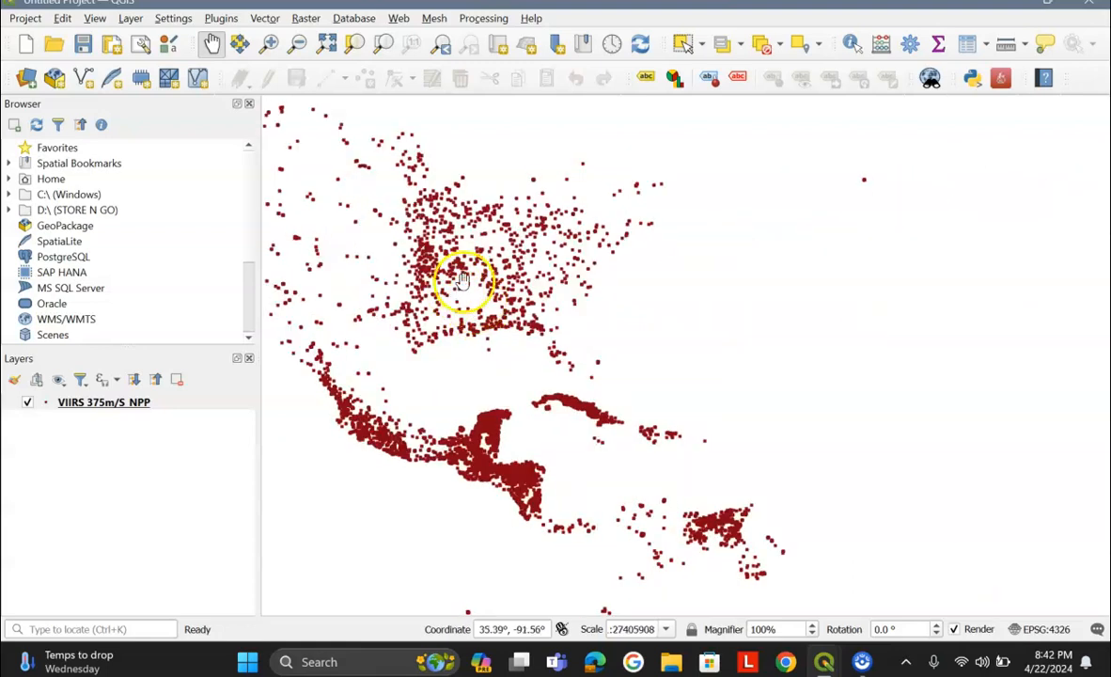
drag(583, 326, 697, 384)
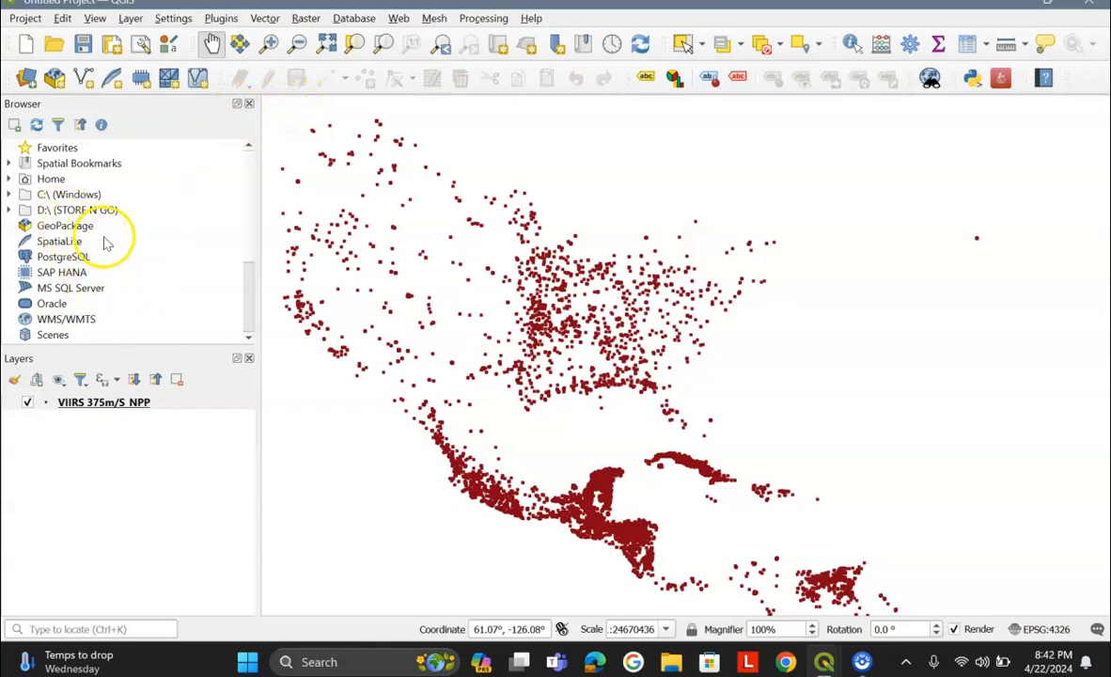
Add the OpenStreetMap XYZ tiles to the project as a basemap layer
scroll(105, 245, down, 2)
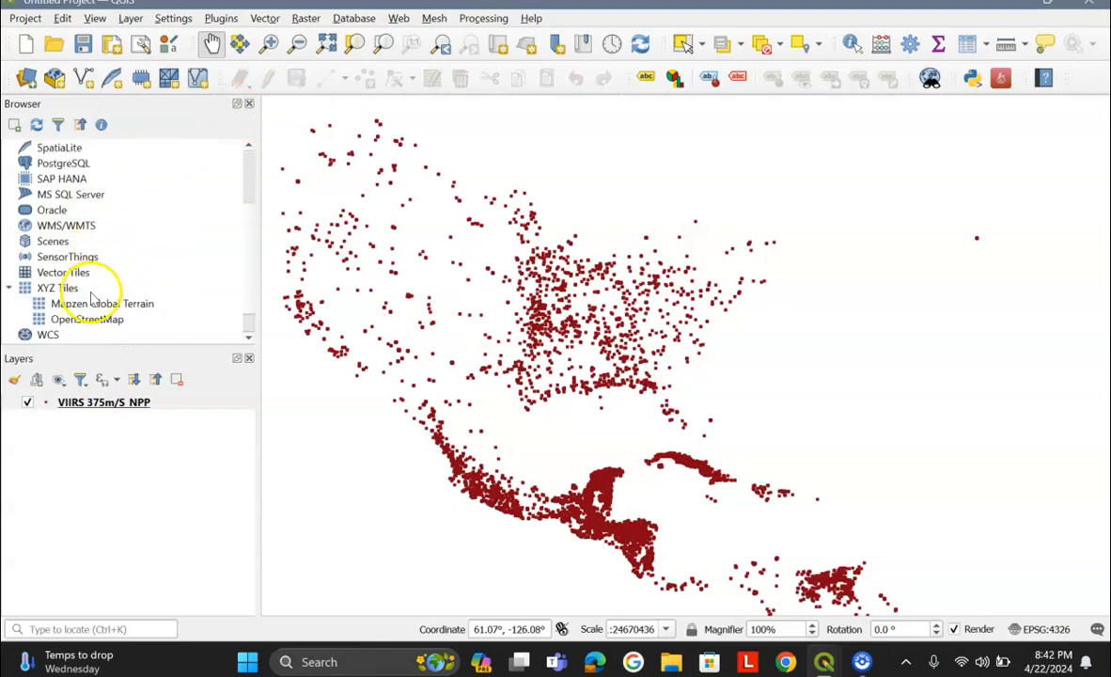
double_click(108, 320)
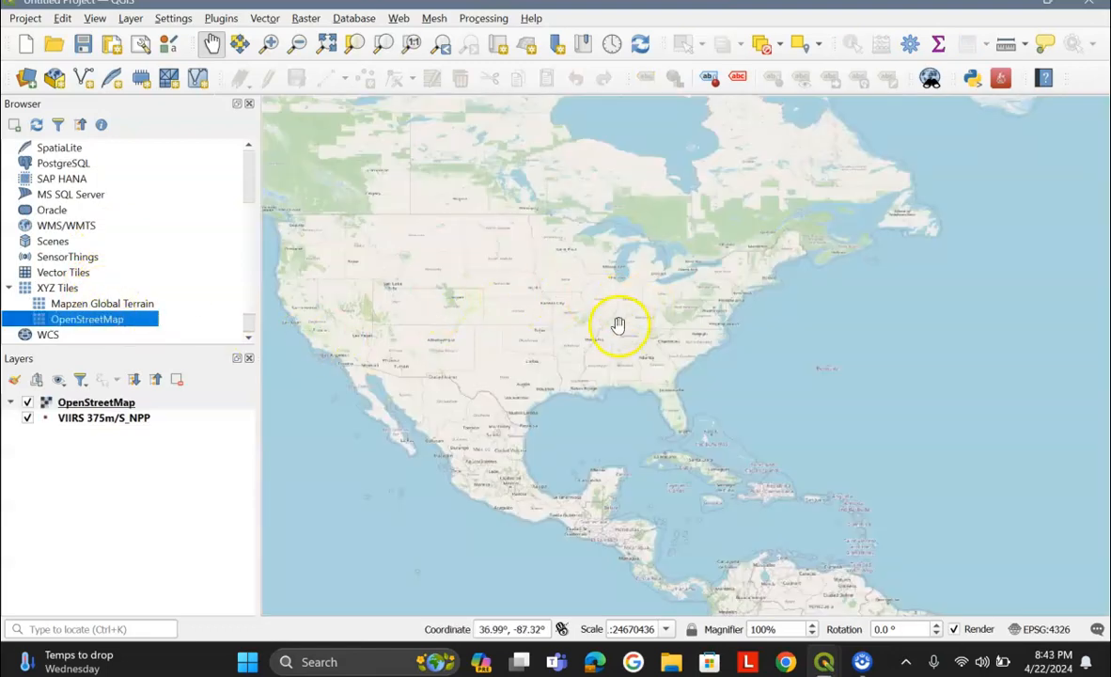
scroll(619, 325, up, 1)
drag(458, 317, 660, 395)
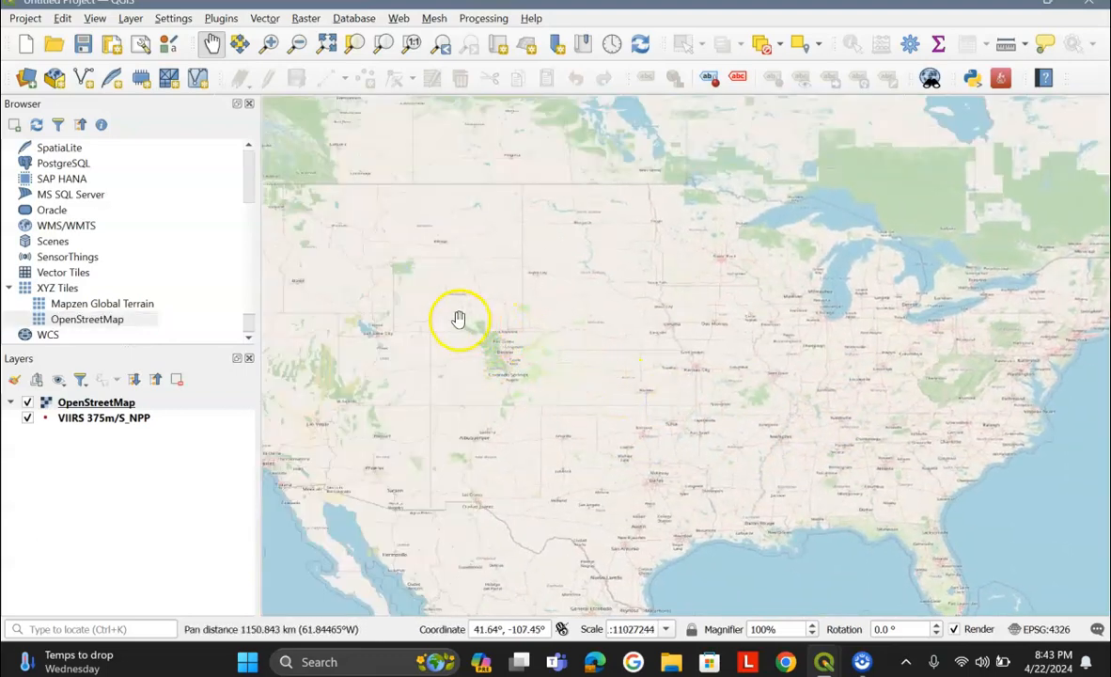
scroll(458, 318, up, 1)
drag(458, 318, 555, 383)
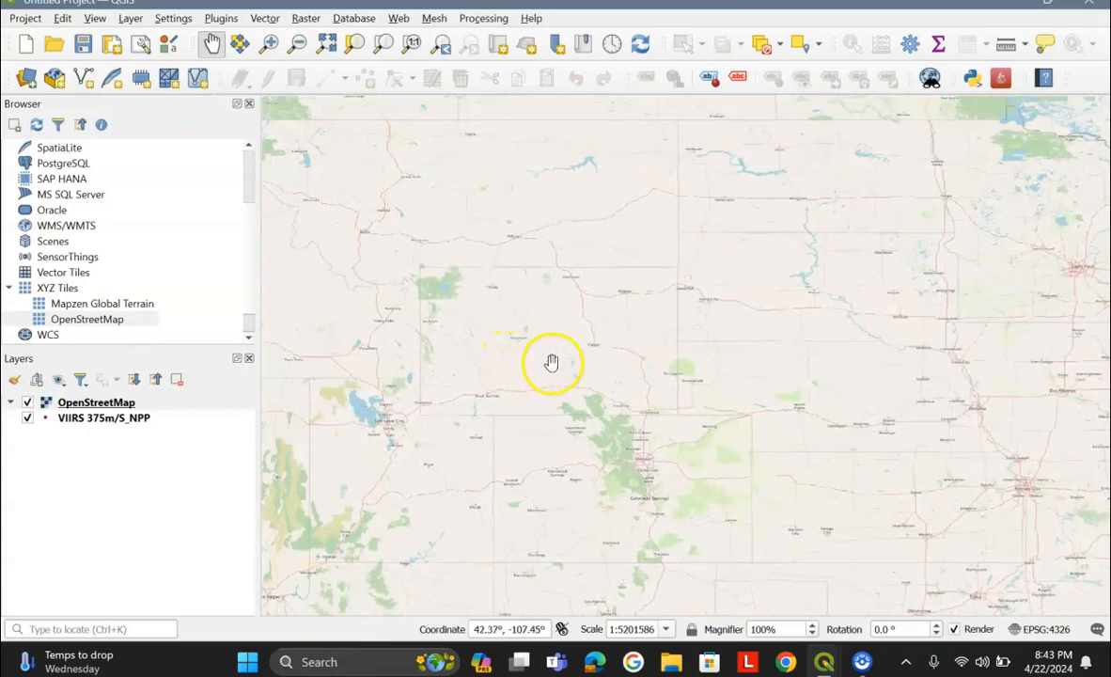
scroll(563, 354, up, 1)
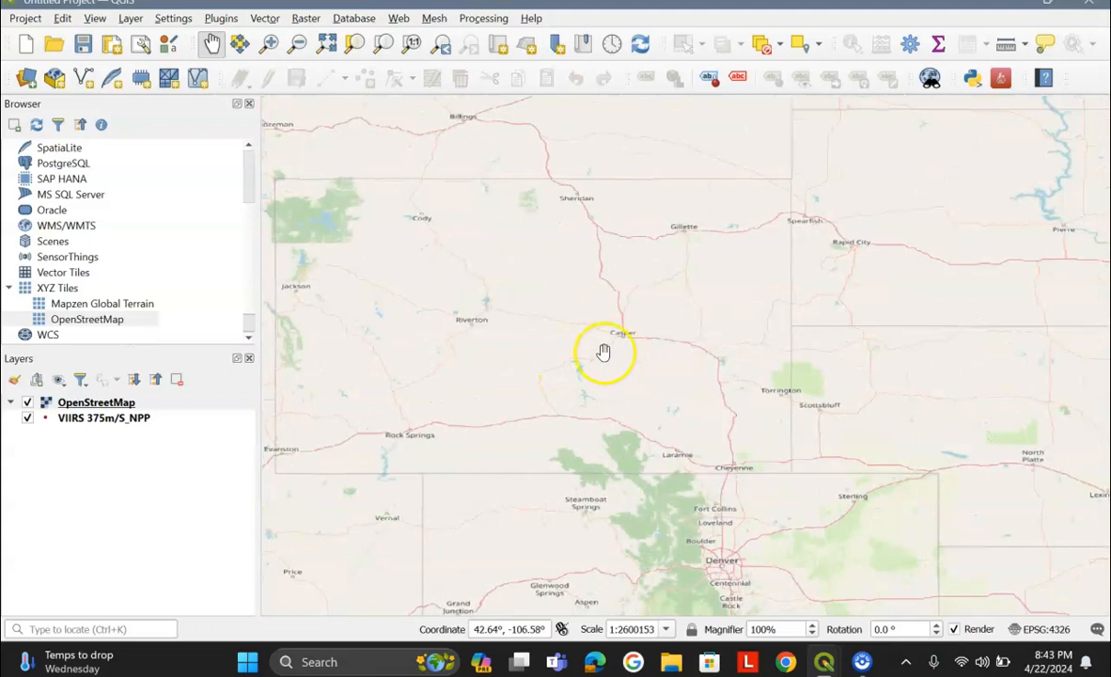
drag(621, 353, 680, 351)
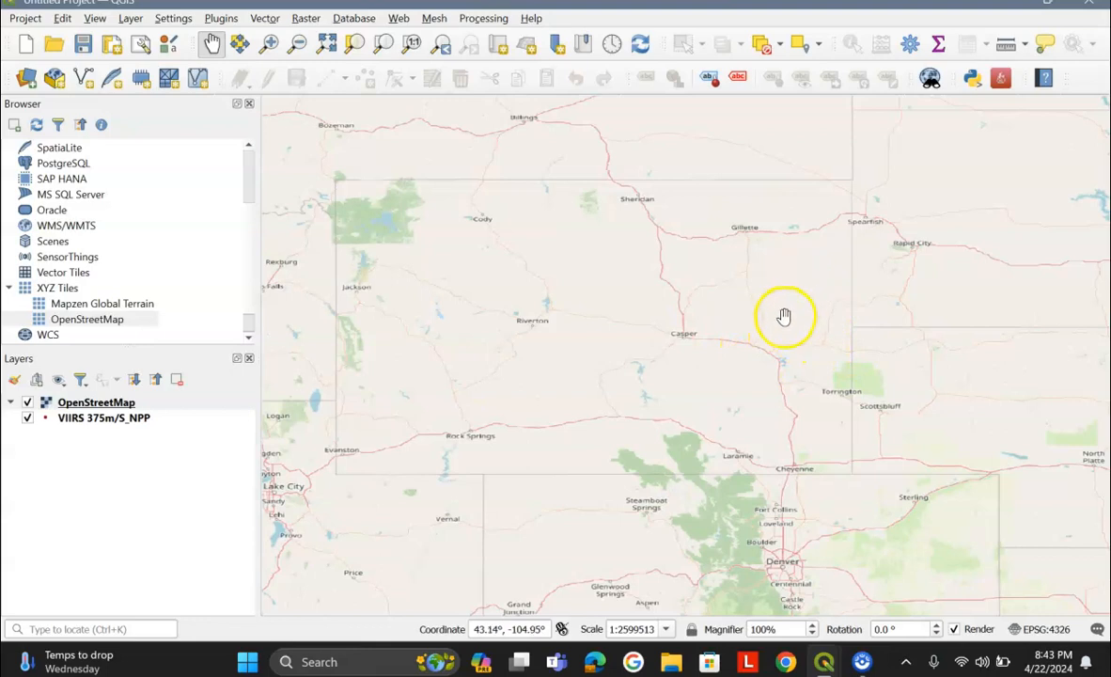
scroll(806, 313, down, 2)
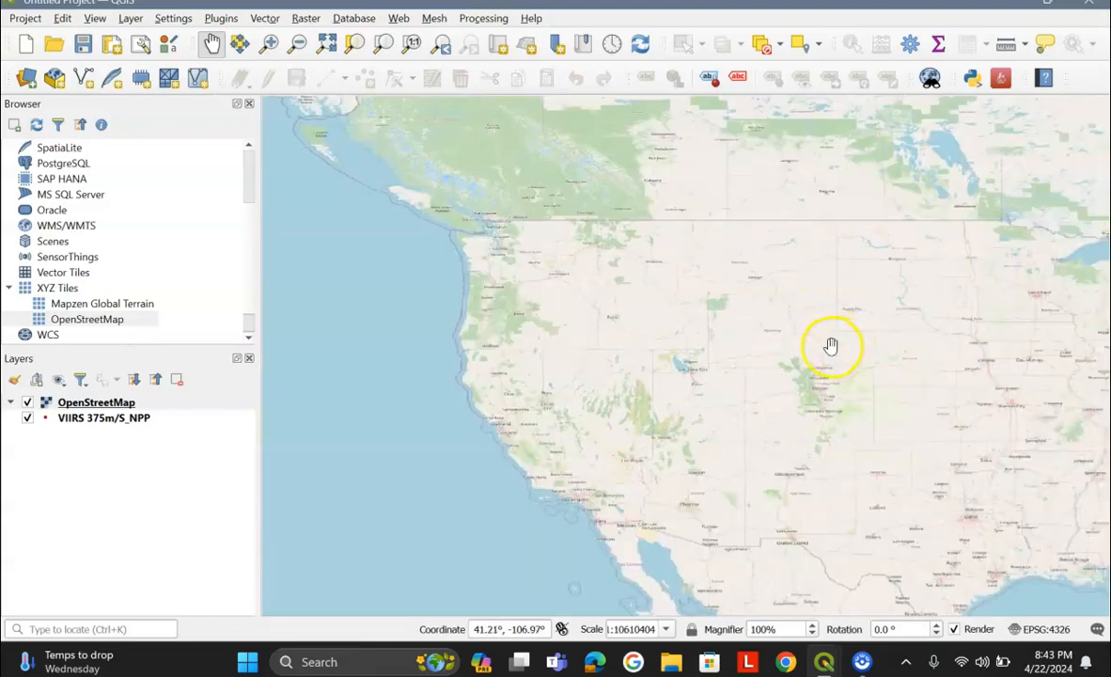
Move the VIIRS 375m/S_NPP layer above OpenStreetMap in the layer order
click(94, 423)
click(109, 425)
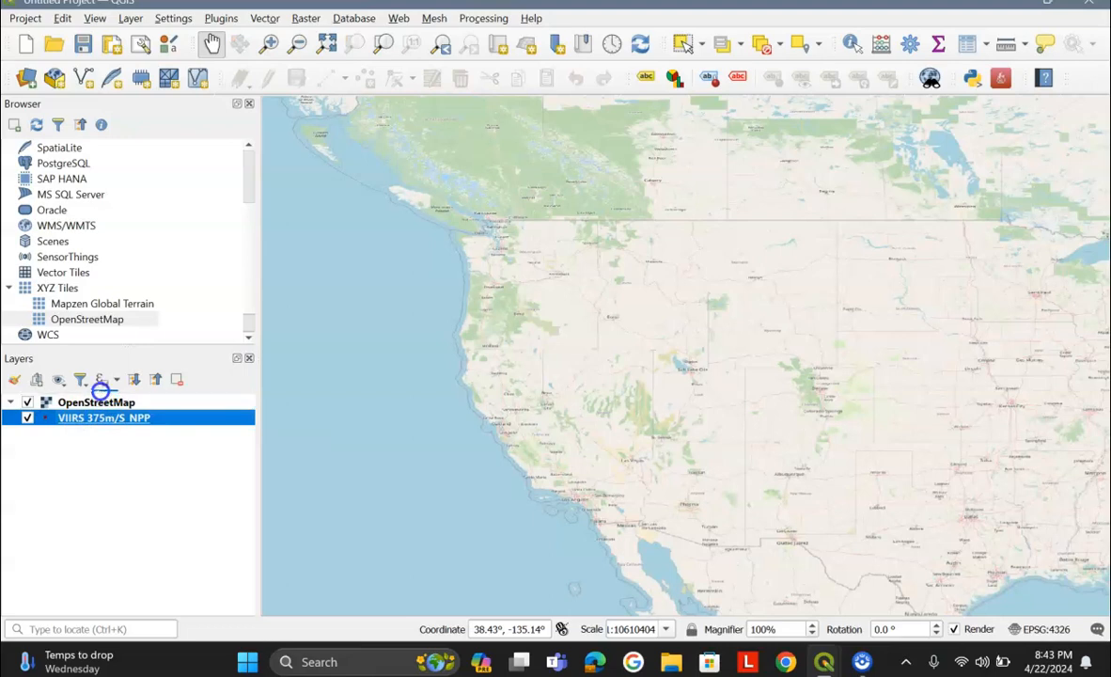
drag(106, 421, 101, 398)
drag(107, 380, 105, 395)
drag(730, 420, 638, 447)
scroll(642, 378, up, 2)
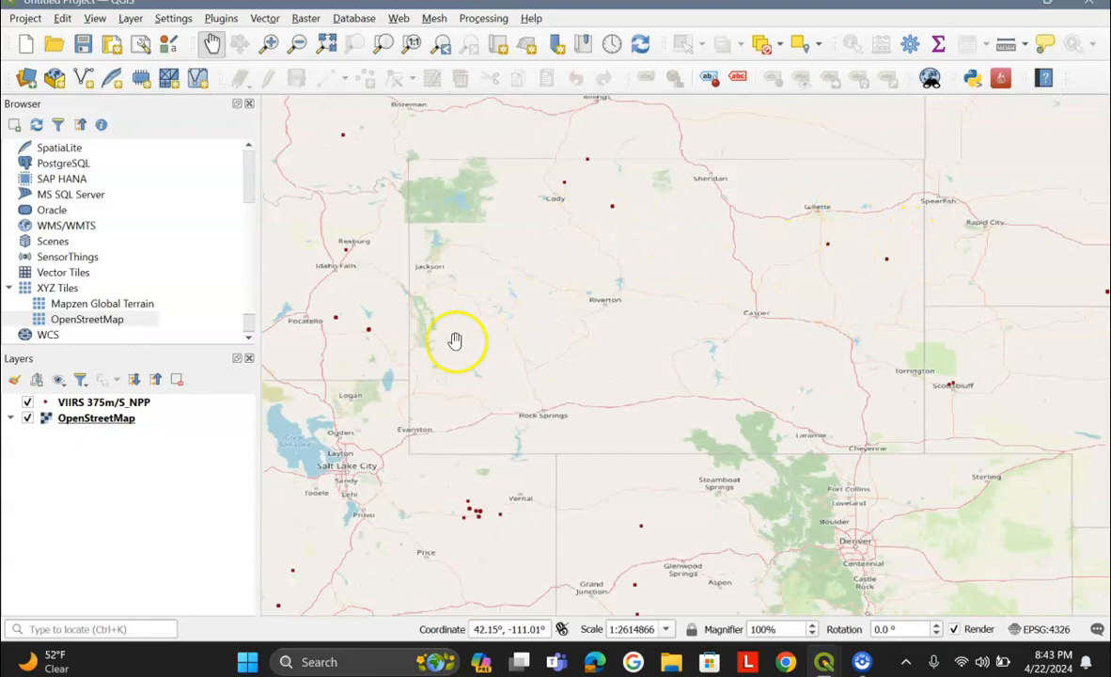
Open the VIIRS 375m/S_NPP attribute table and review its fields and records, especially the CONFIDENCE column
click(96, 402)
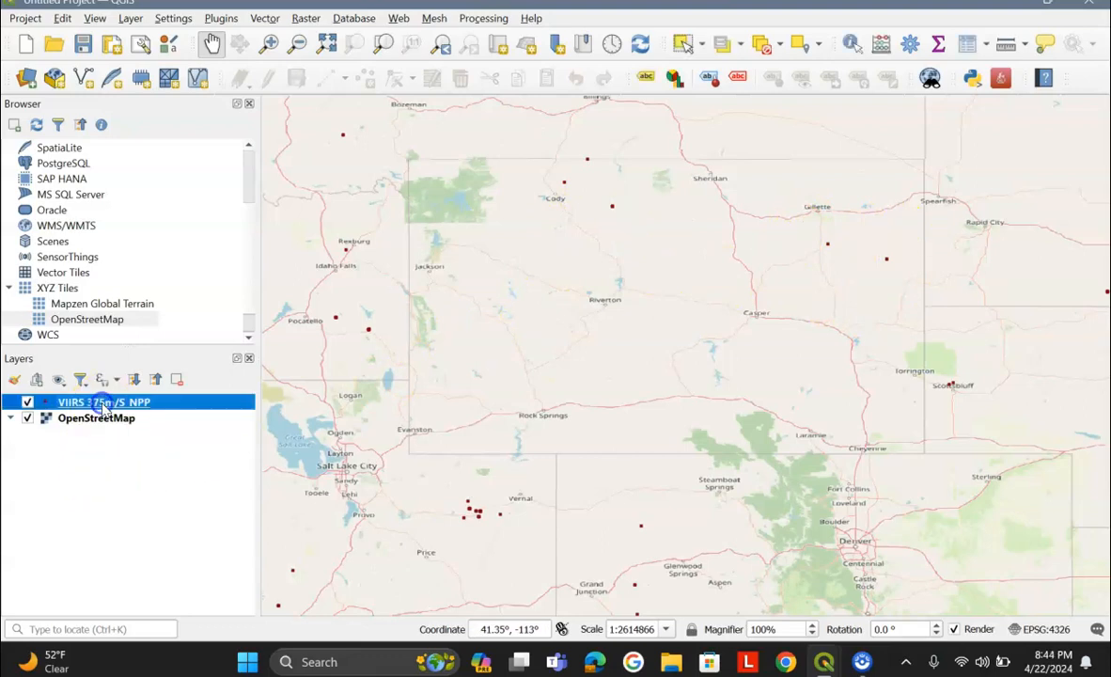
right_click(100, 402)
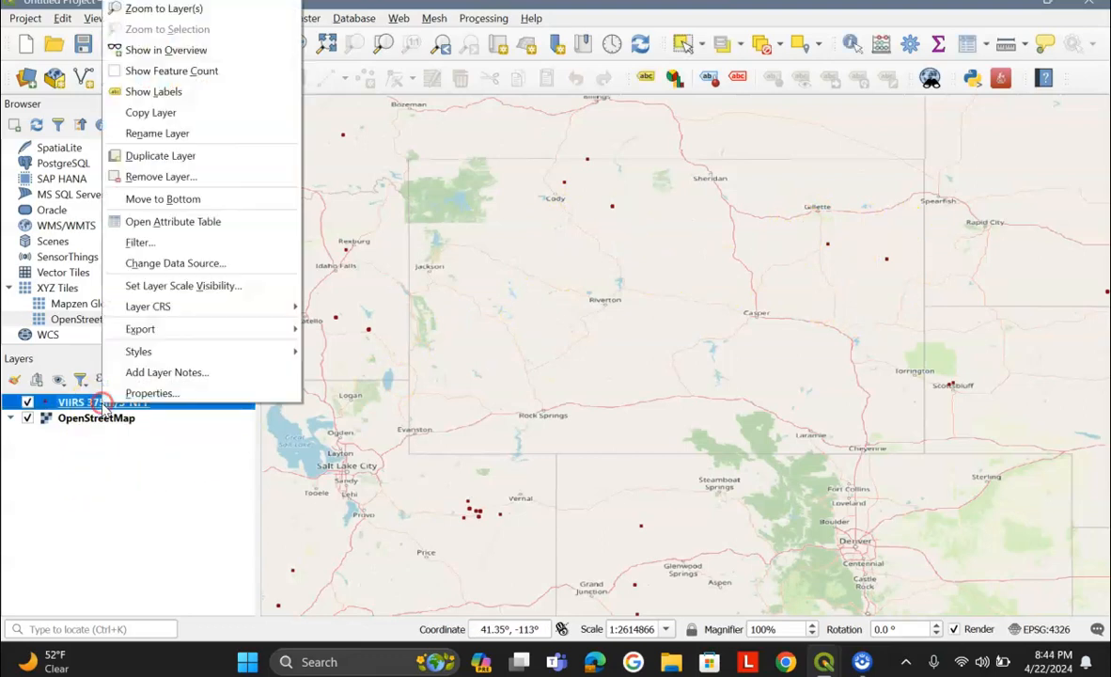
click(198, 235)
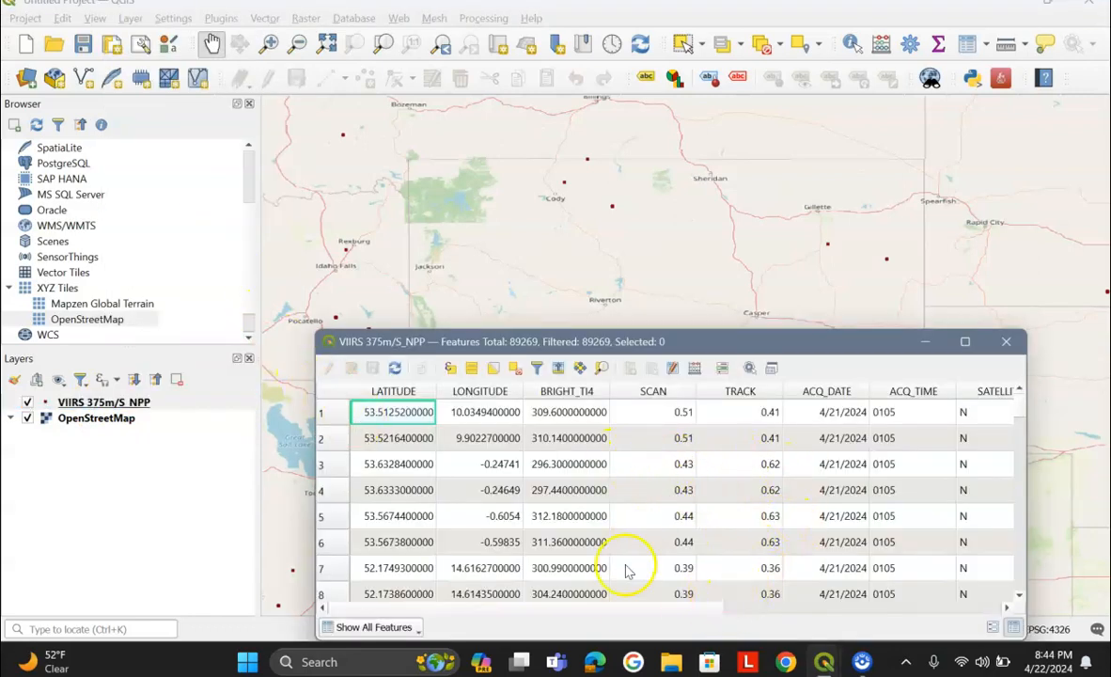
drag(641, 609, 839, 608)
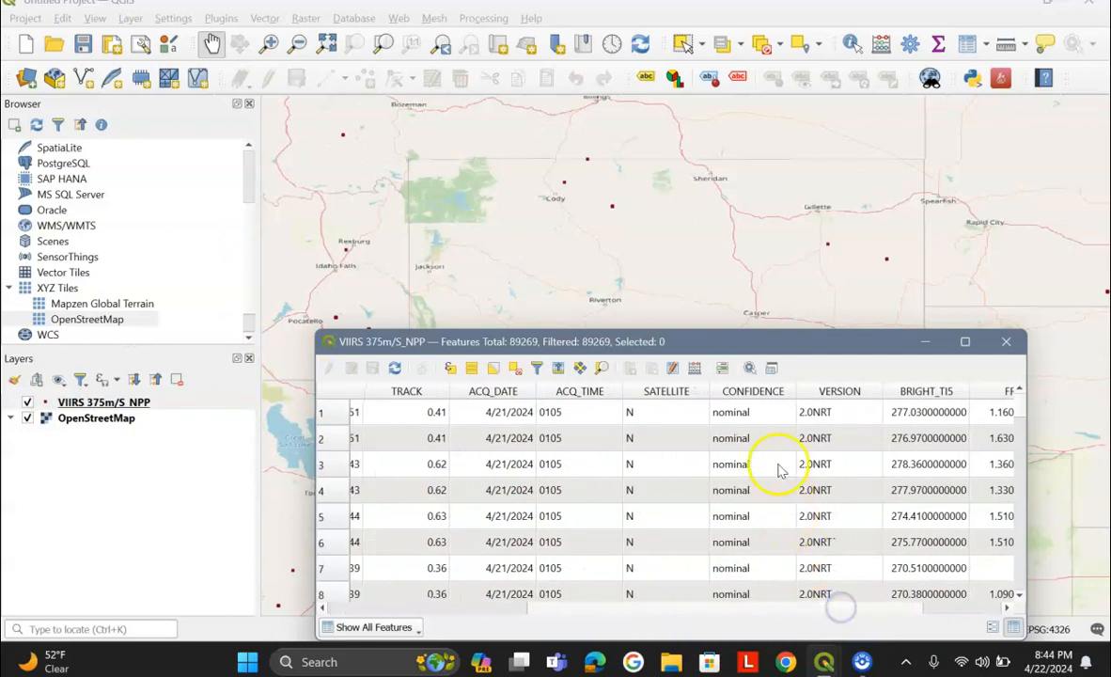
scroll(753, 454, down, 9)
mouse_move(1016, 411)
mouse_down()
mouse_move(1023, 438)
mouse_move(1019, 407)
mouse_up()
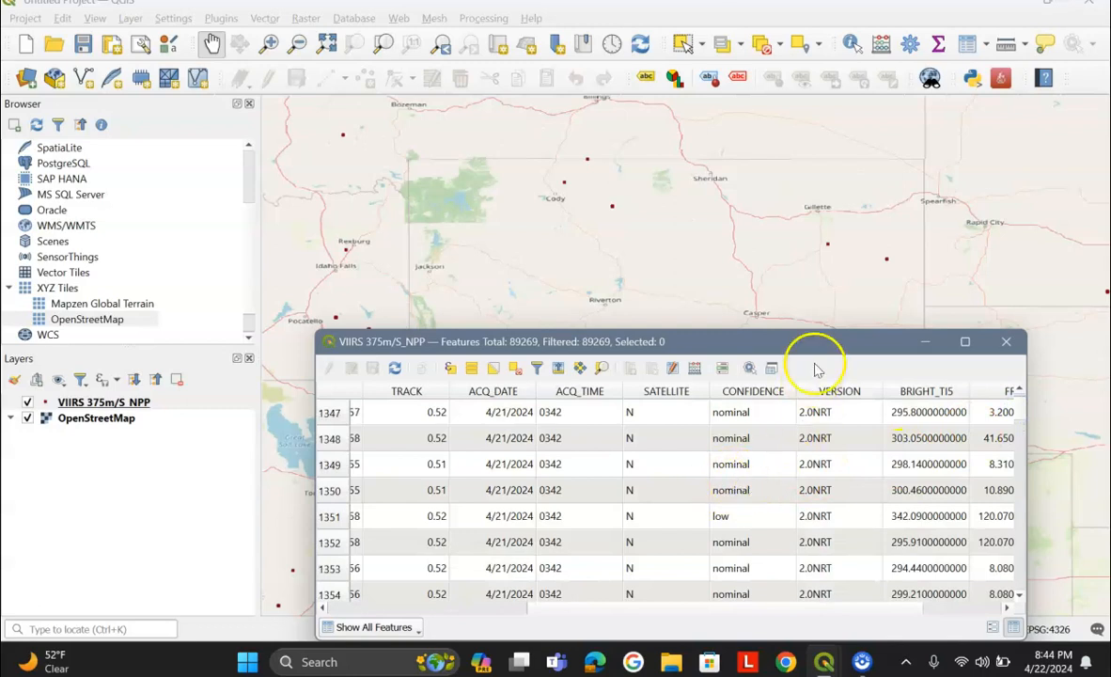
drag(810, 340, 810, 247)
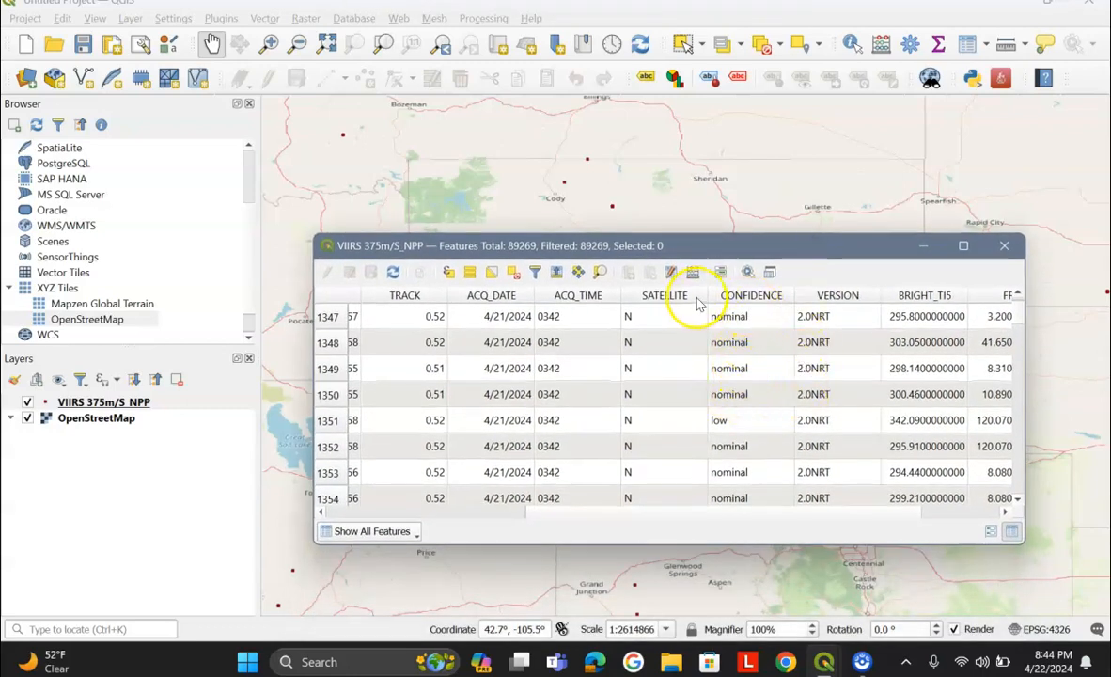
click(537, 273)
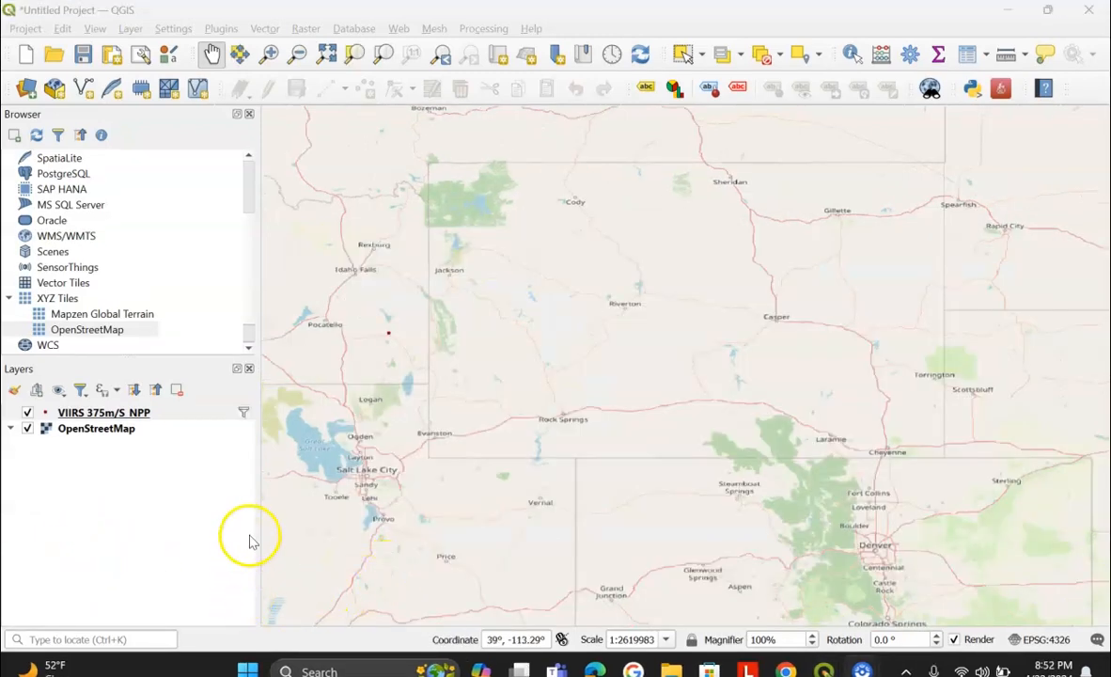
Clear the CONFIDENCE = 'high' filter expression from the VIIRS 375m/S_NPP layer and apply the change
right_click(113, 418)
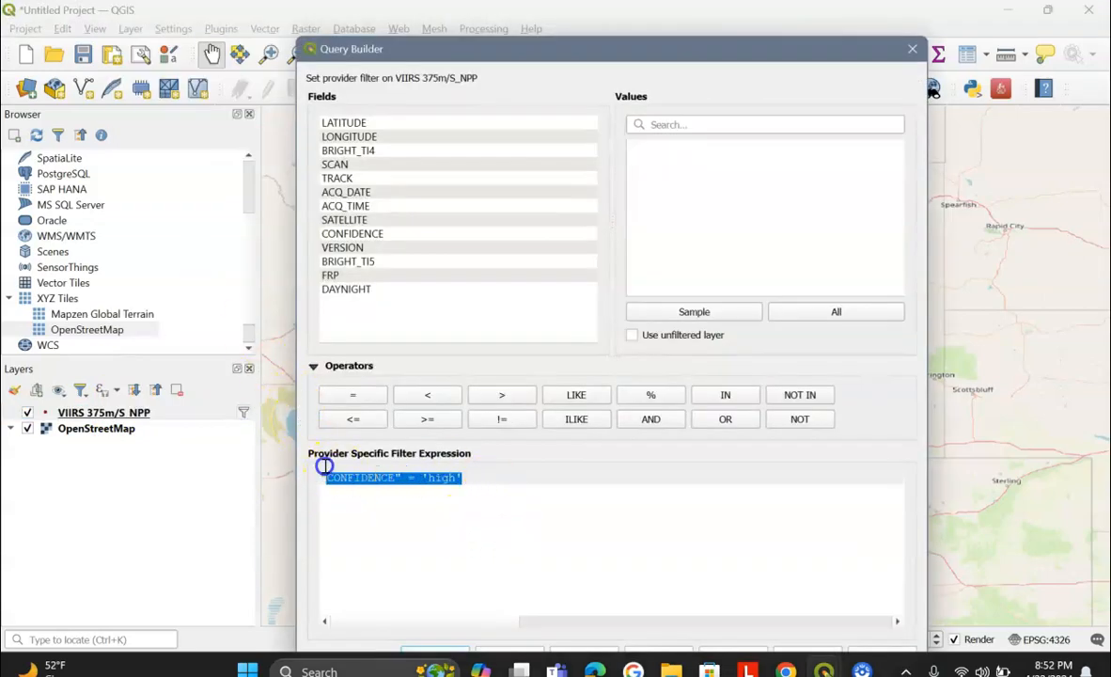
key(Delete)
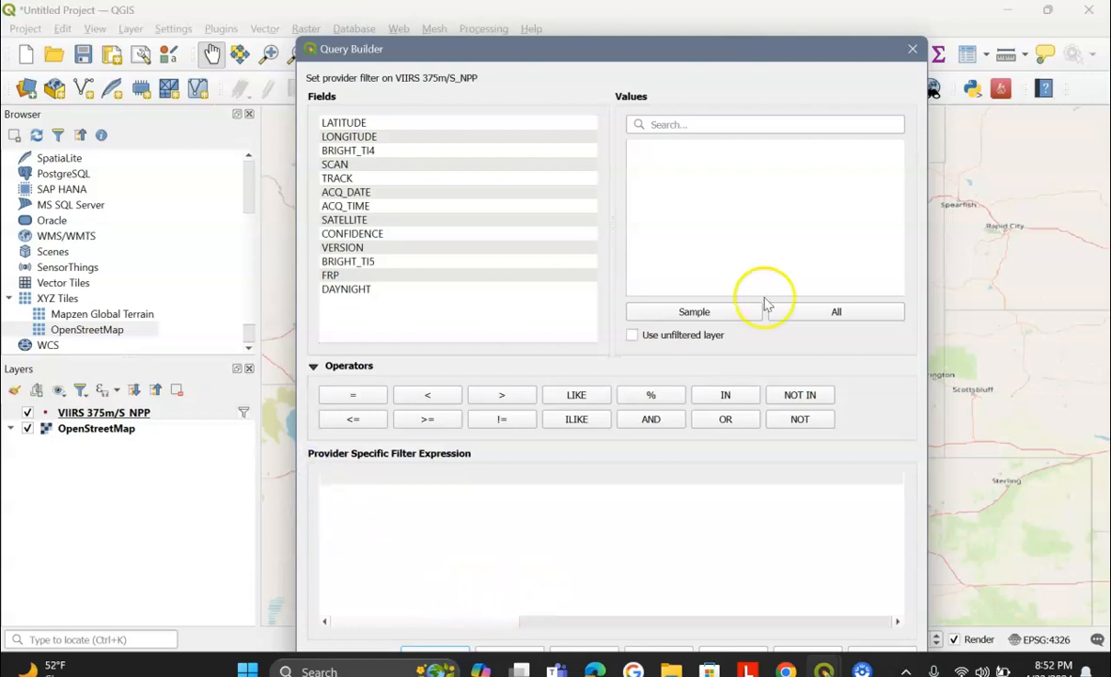
drag(816, 57, 886, 19)
click(505, 622)
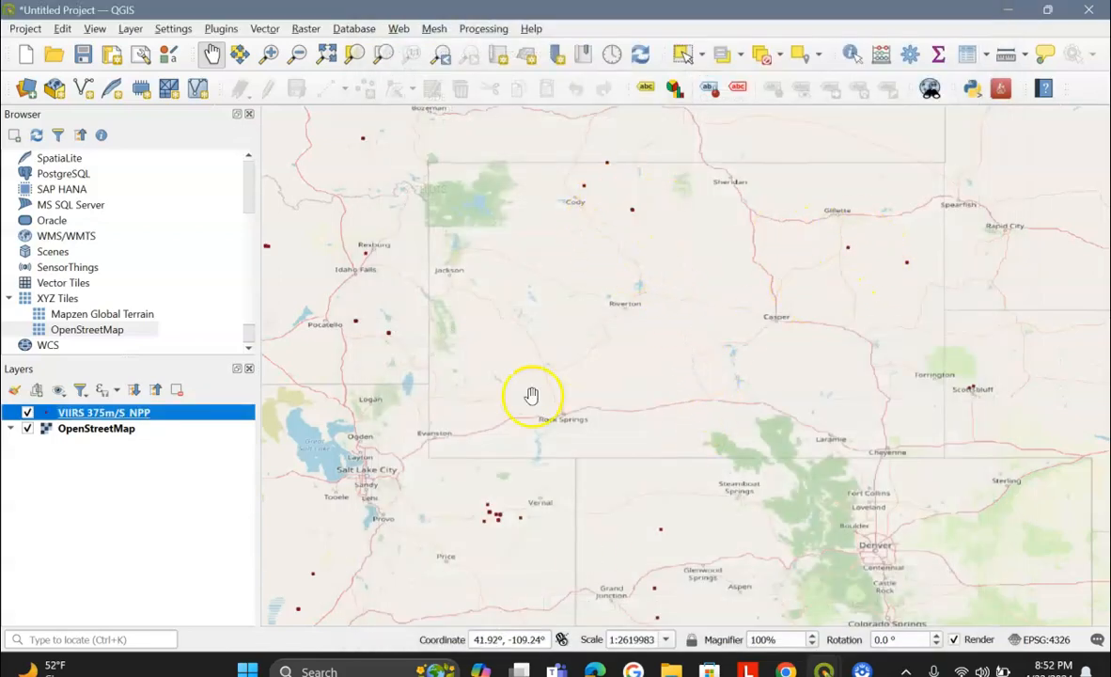
Filter the VIIRS 375m/S_NPP layer with the expression "CONFIDENCE" = 'high'
right_click(109, 415)
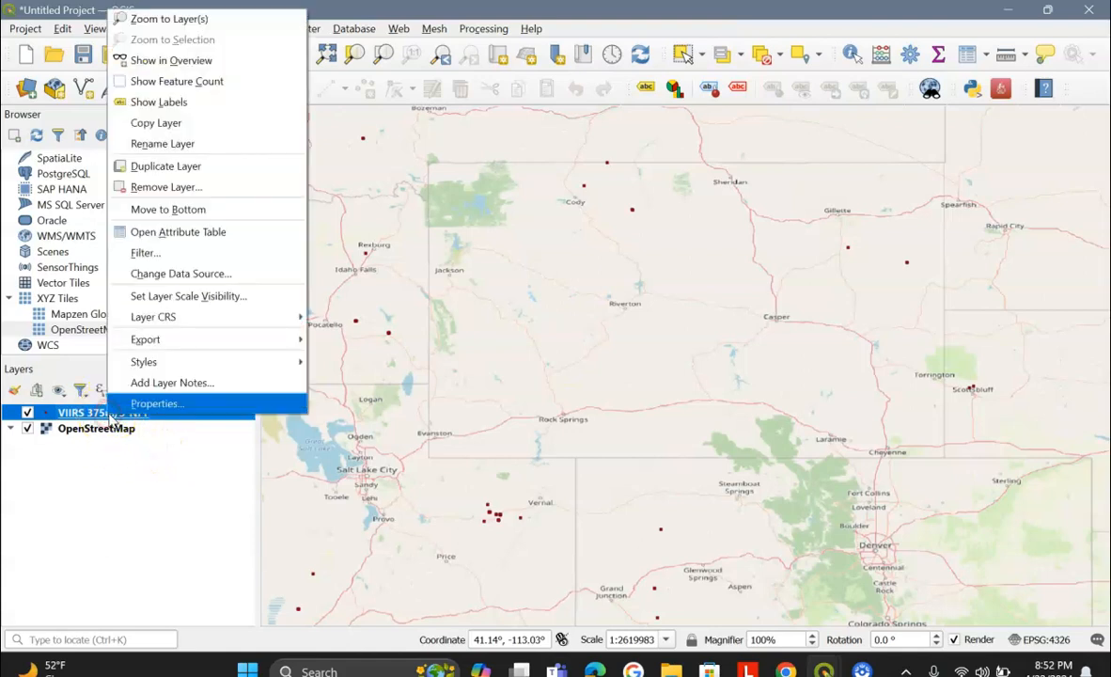
click(146, 254)
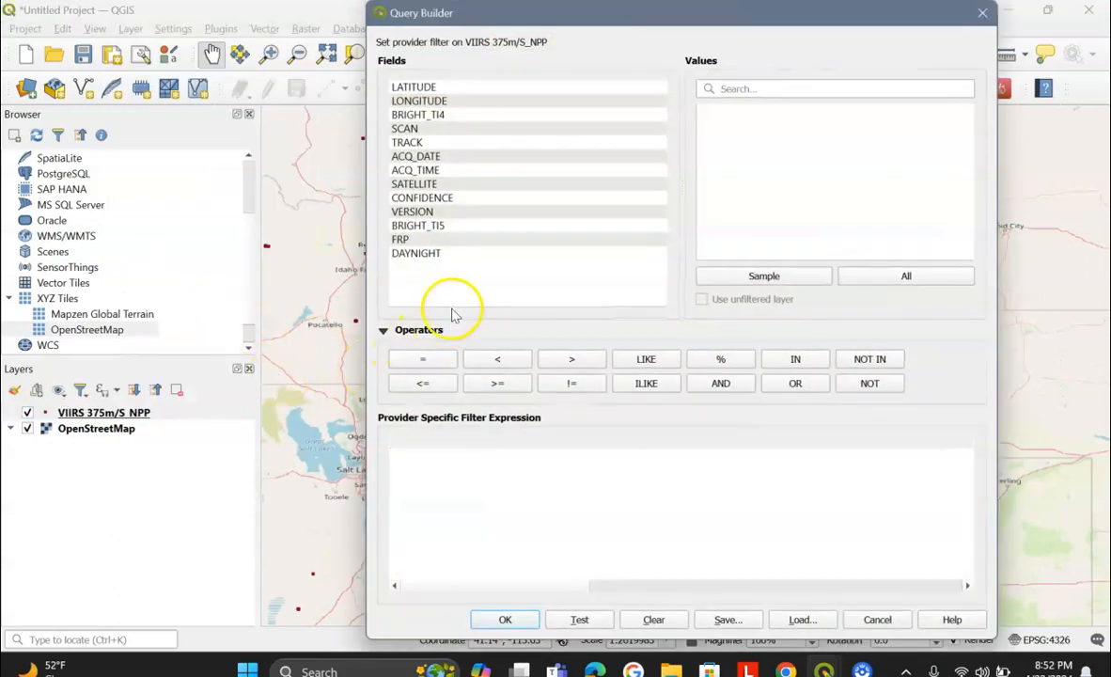
double_click(454, 199)
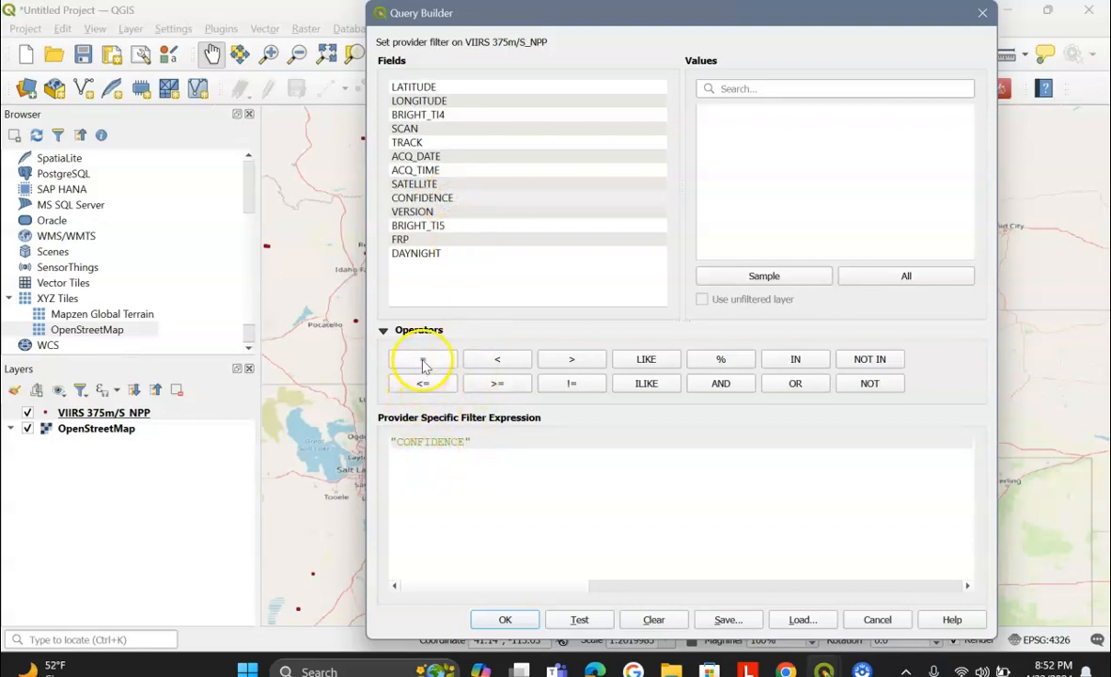
click(771, 278)
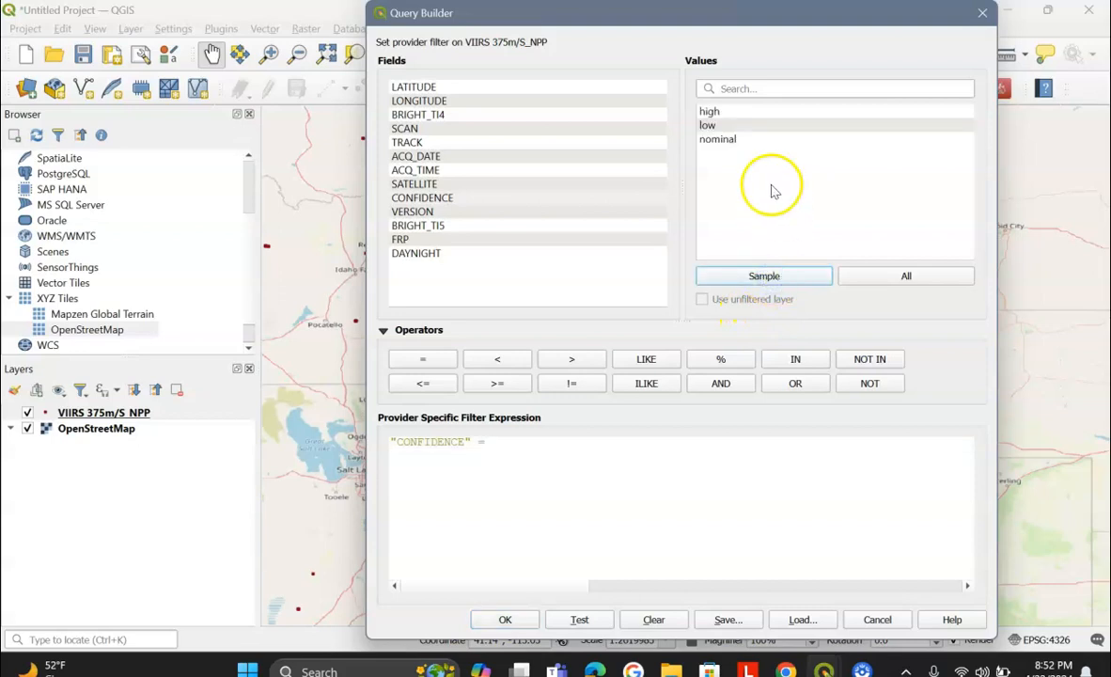
double_click(728, 111)
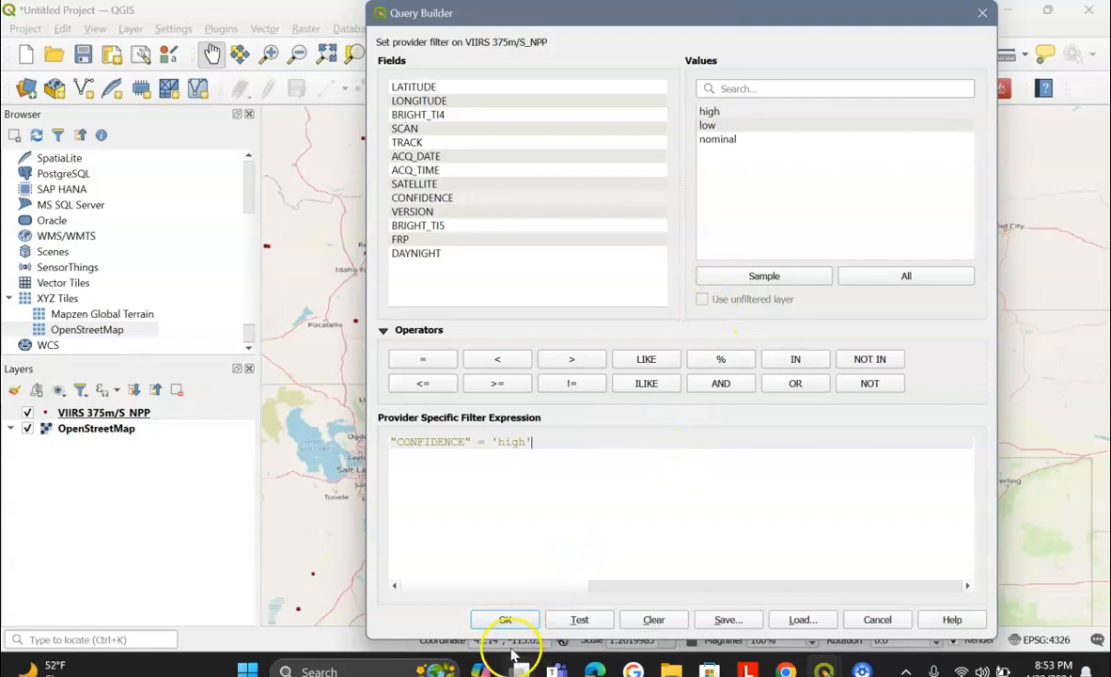
click(506, 621)
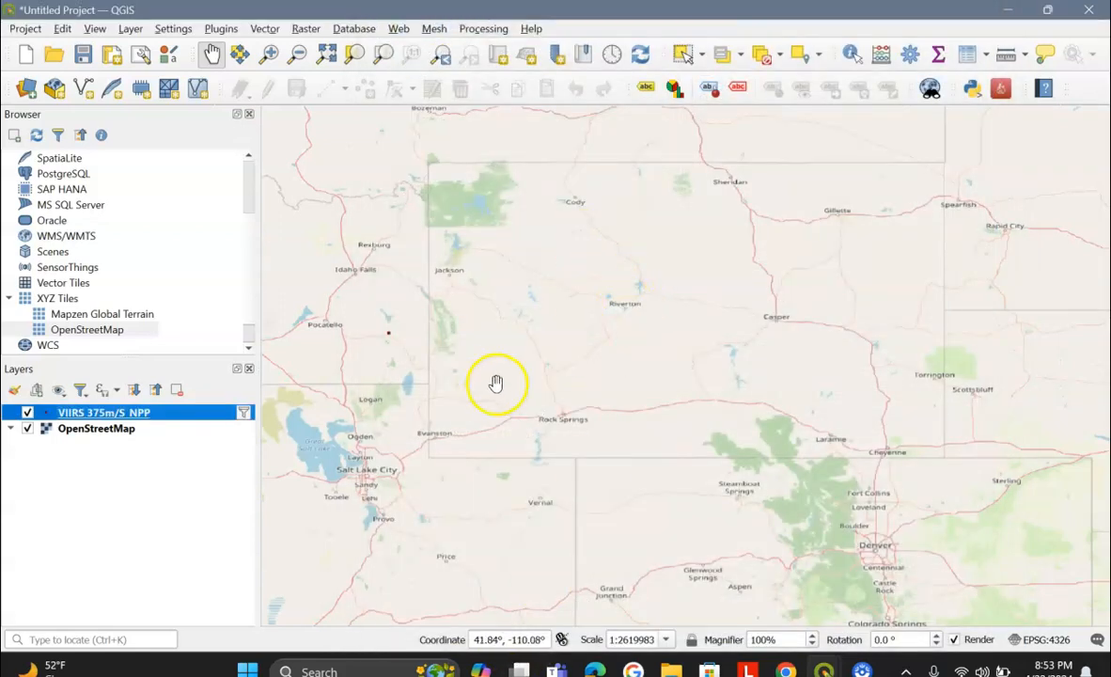
scroll(502, 413, down, 1)
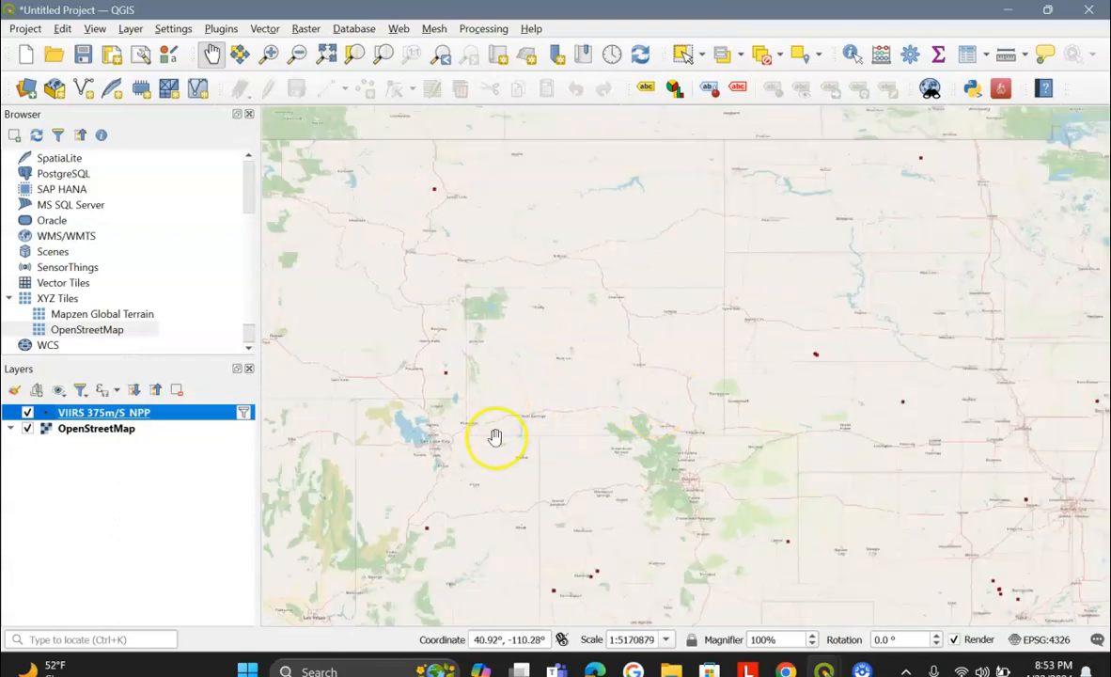
Clear the "CONFIDENCE" = 'high' filter expression from the VIIRS 375m/S_NPP layer and apply it so all detections are mapped
drag(550, 485, 551, 401)
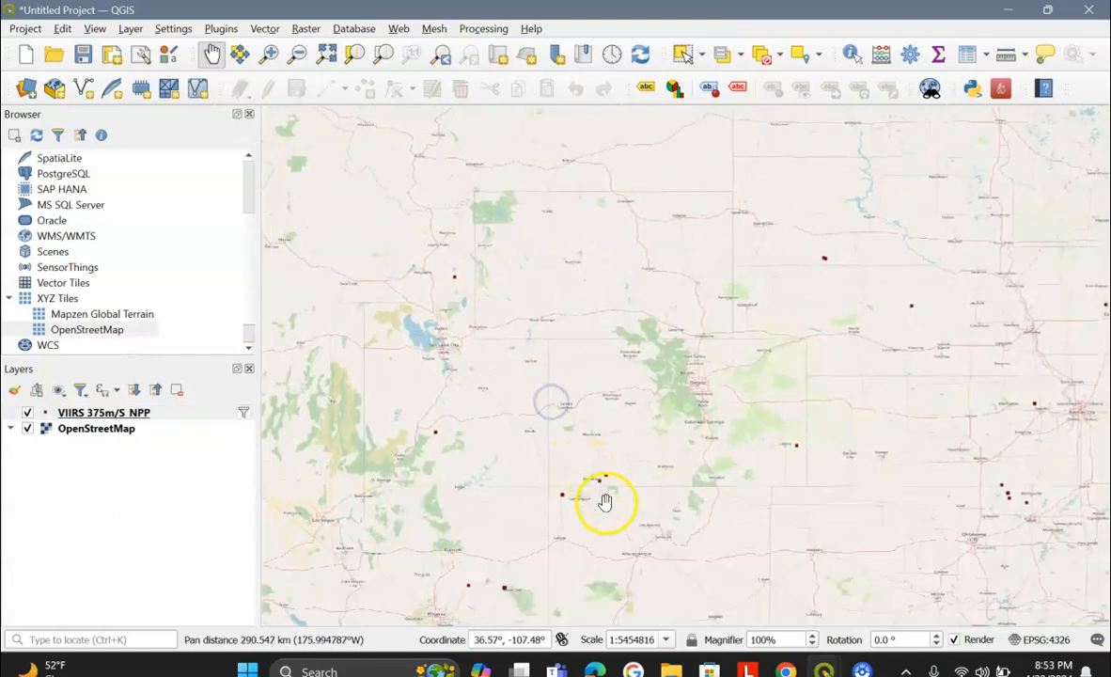
scroll(846, 498, down, 1)
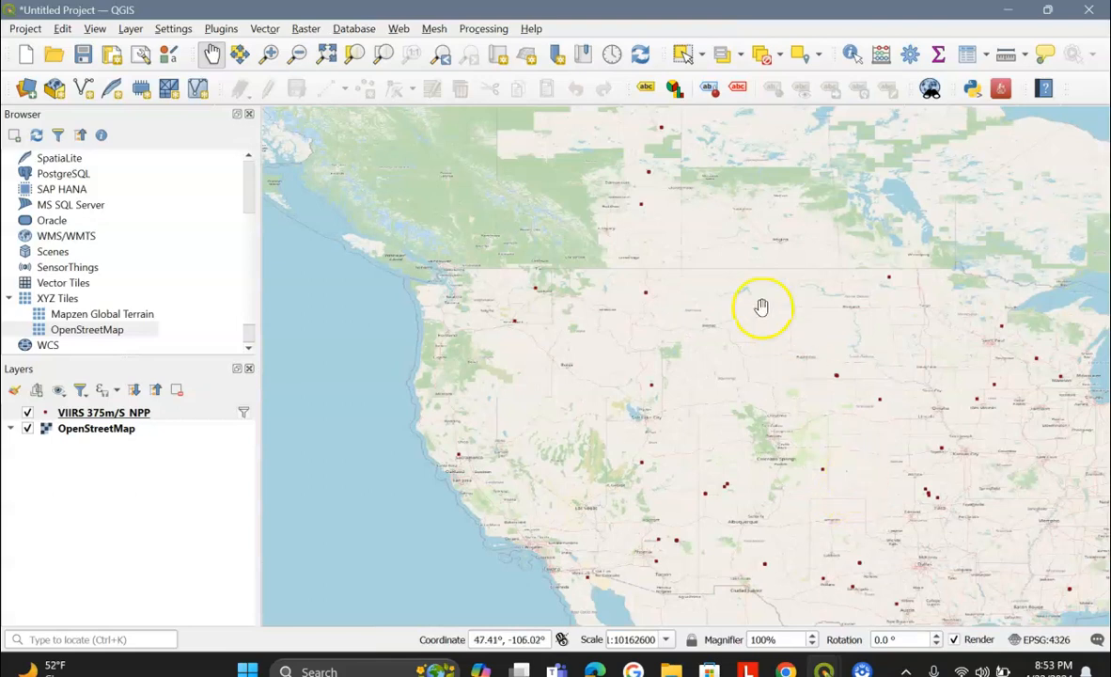
drag(907, 453, 682, 384)
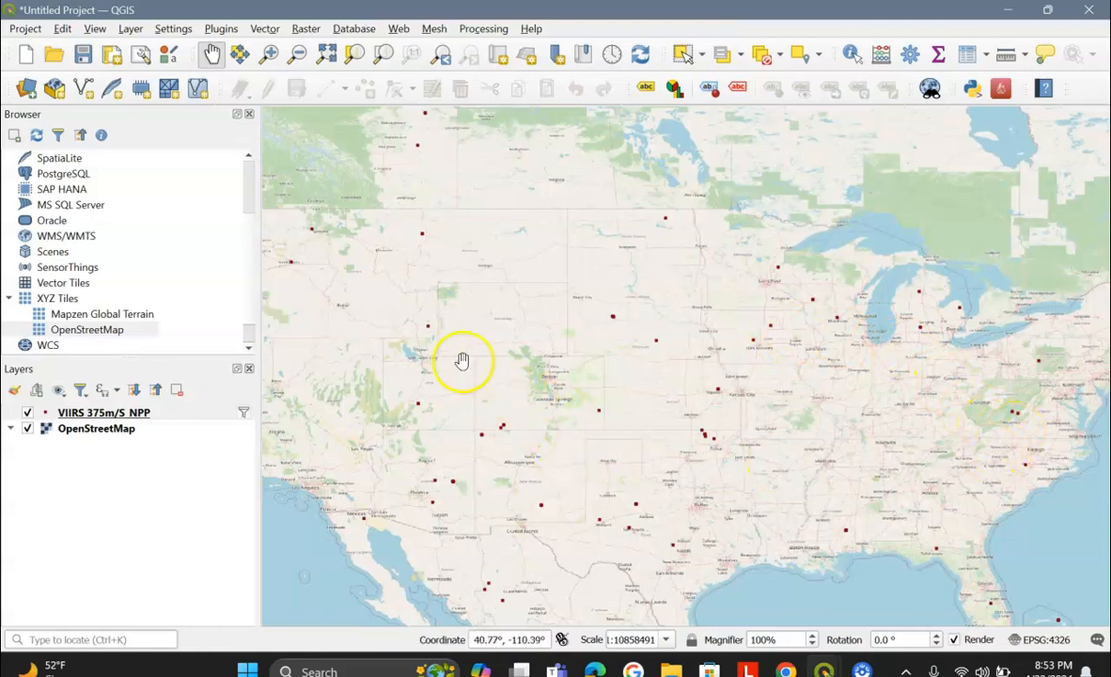
drag(531, 362, 603, 454)
scroll(572, 419, up, 3)
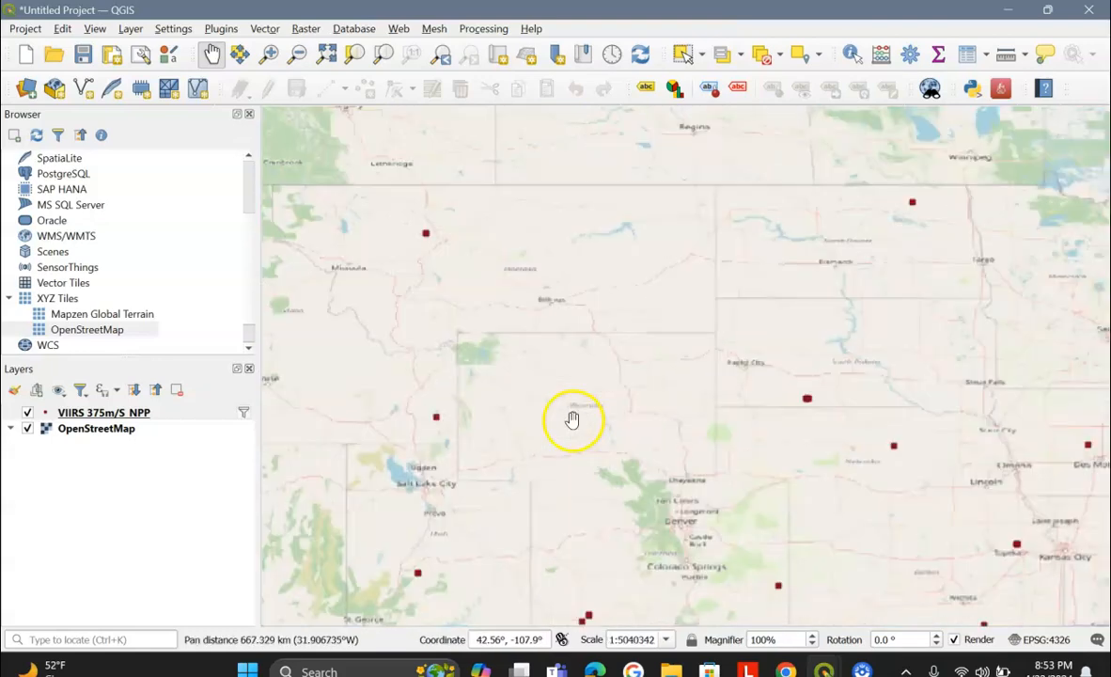
right_click(91, 415)
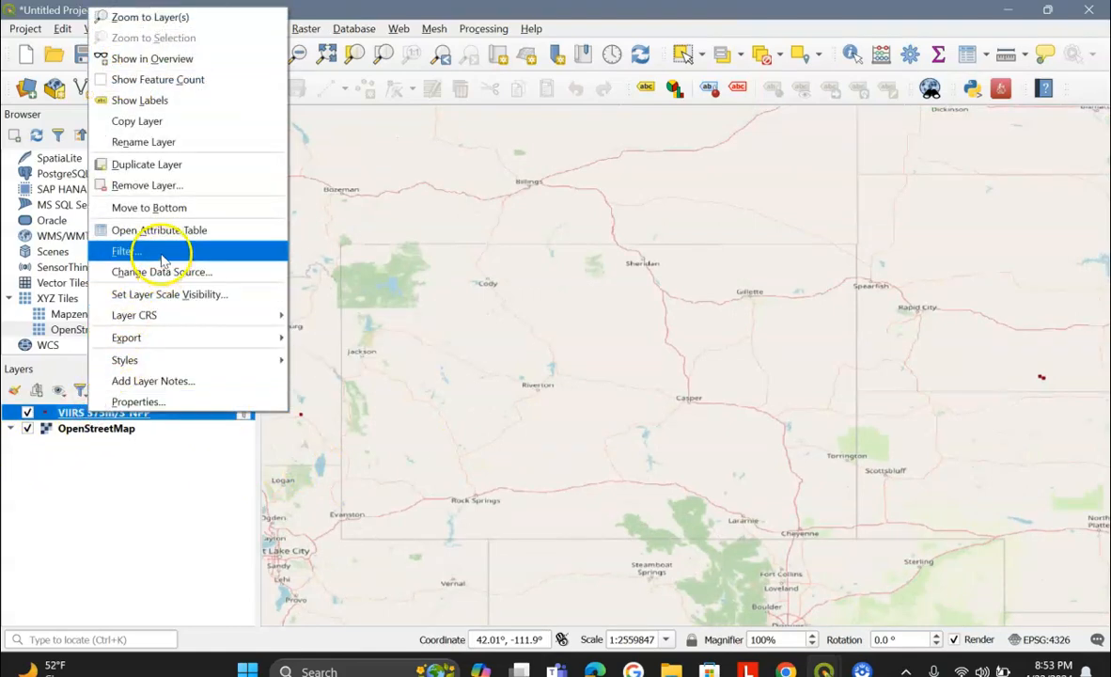
click(163, 261)
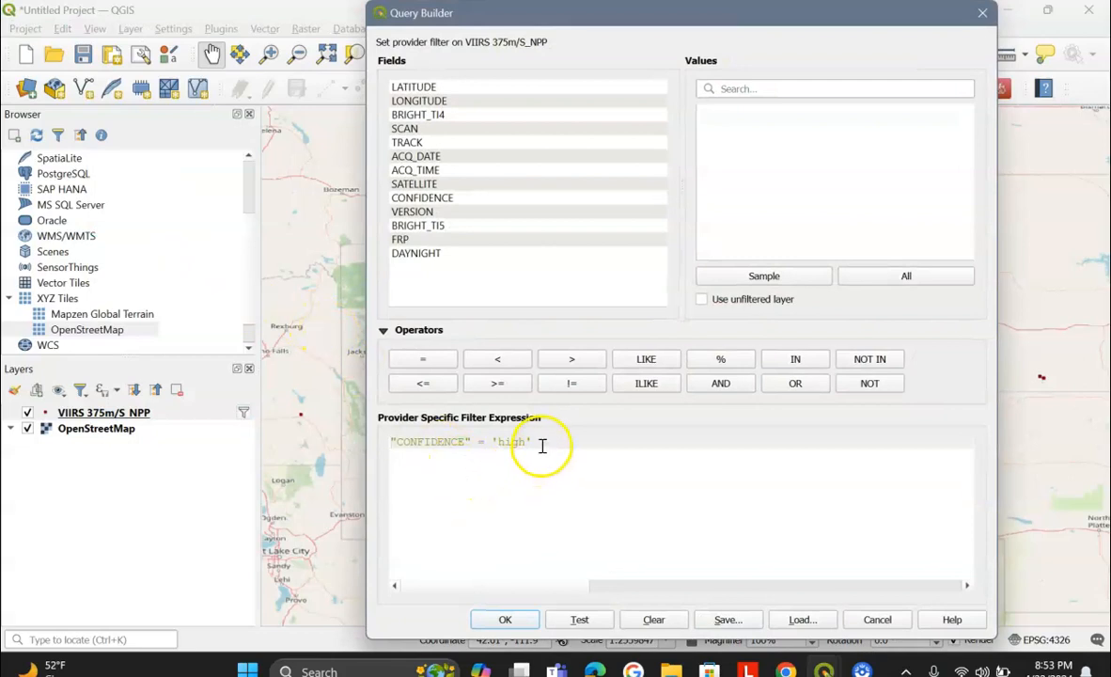
drag(542, 442, 377, 427)
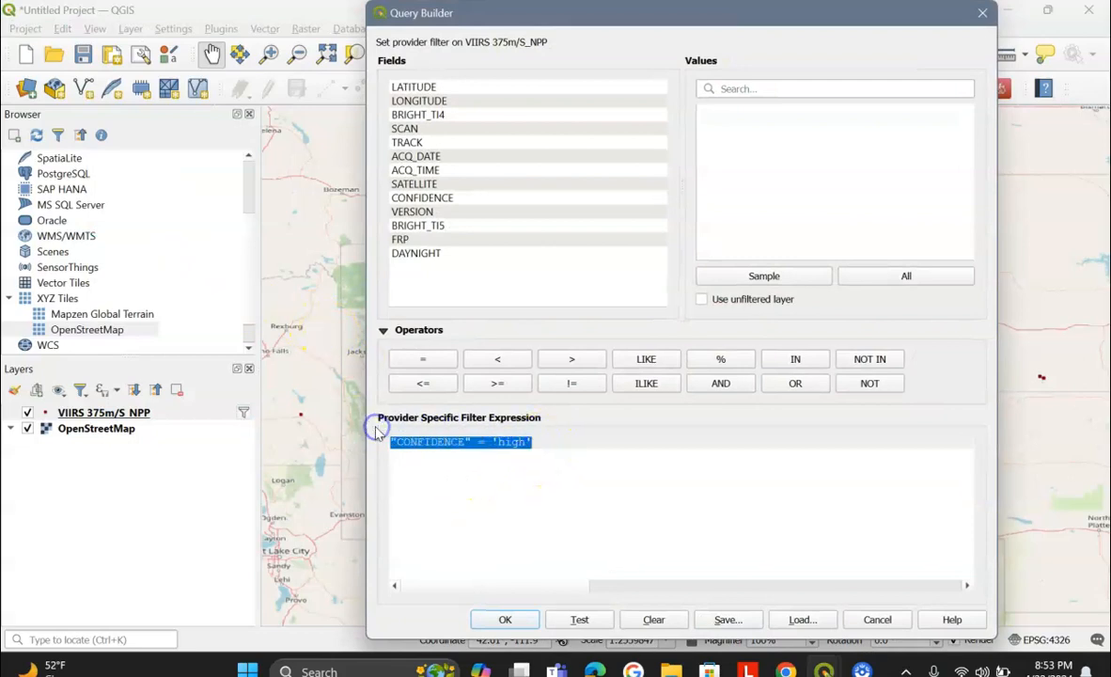
click(647, 620)
click(505, 621)
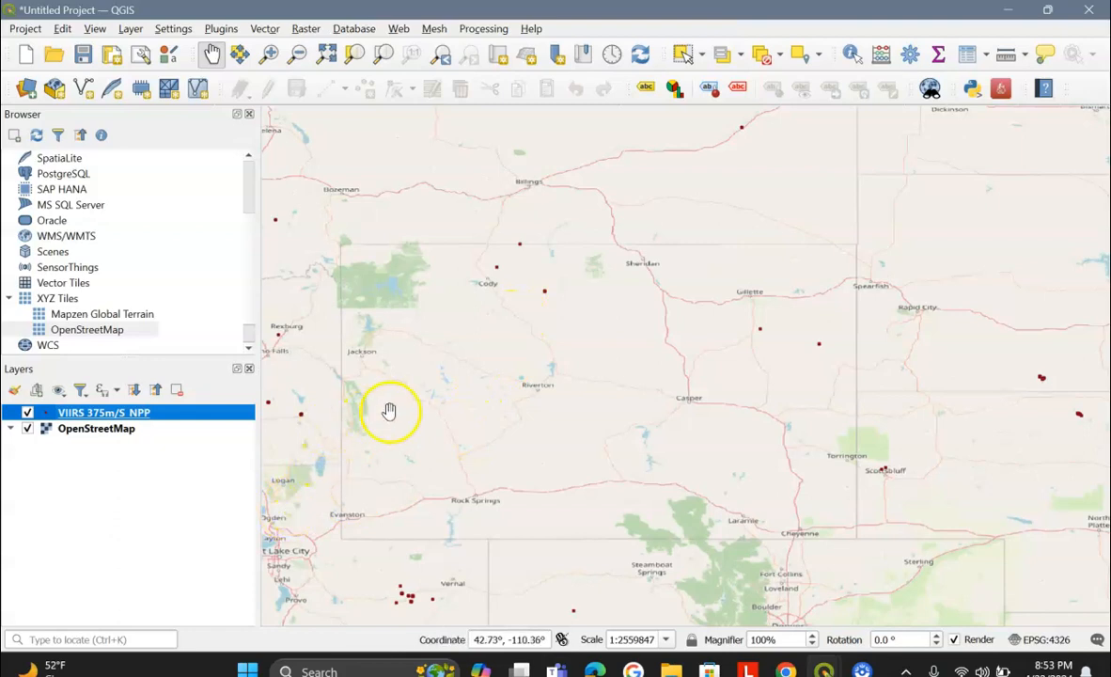
drag(475, 418, 495, 409)
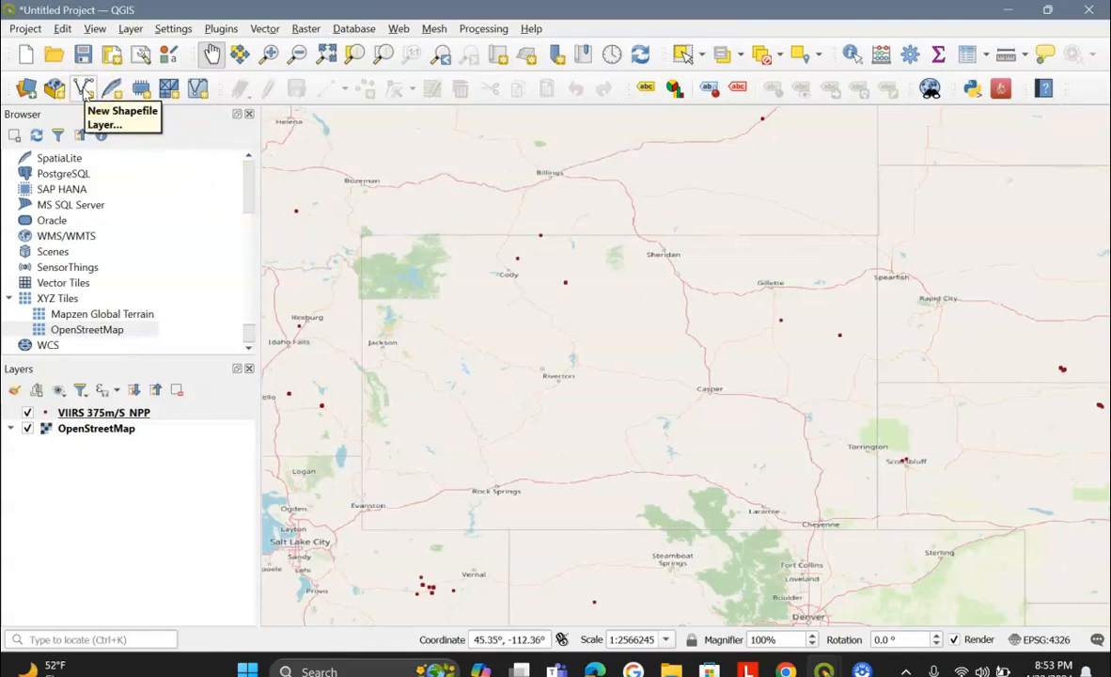
click(84, 87)
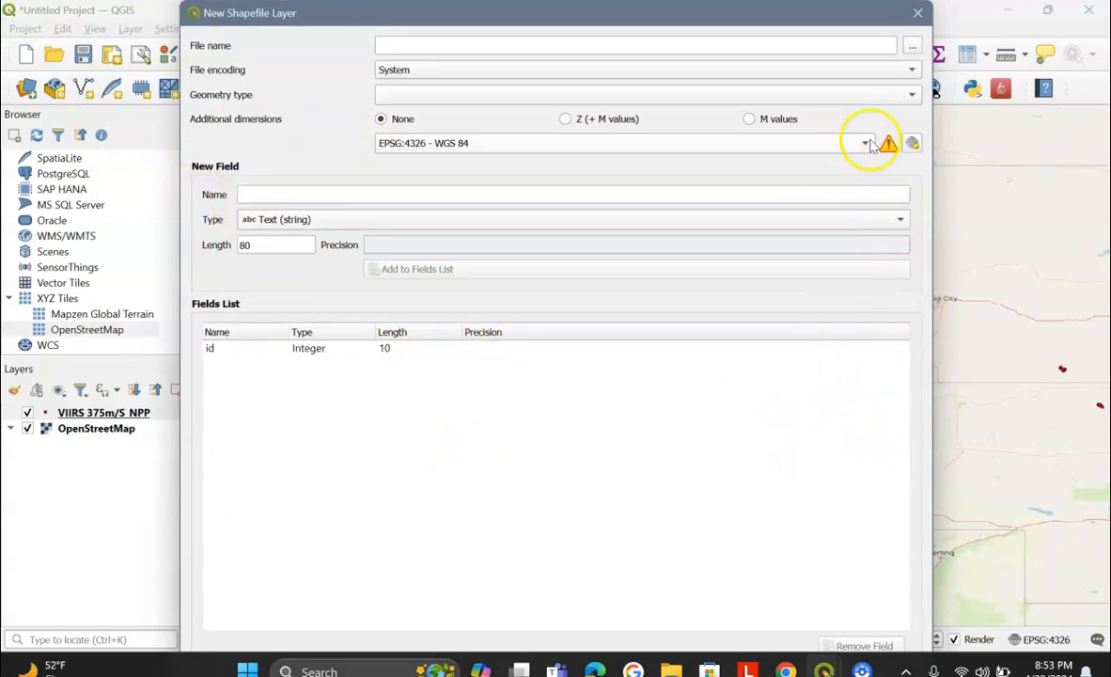
drag(756, 13, 830, 12)
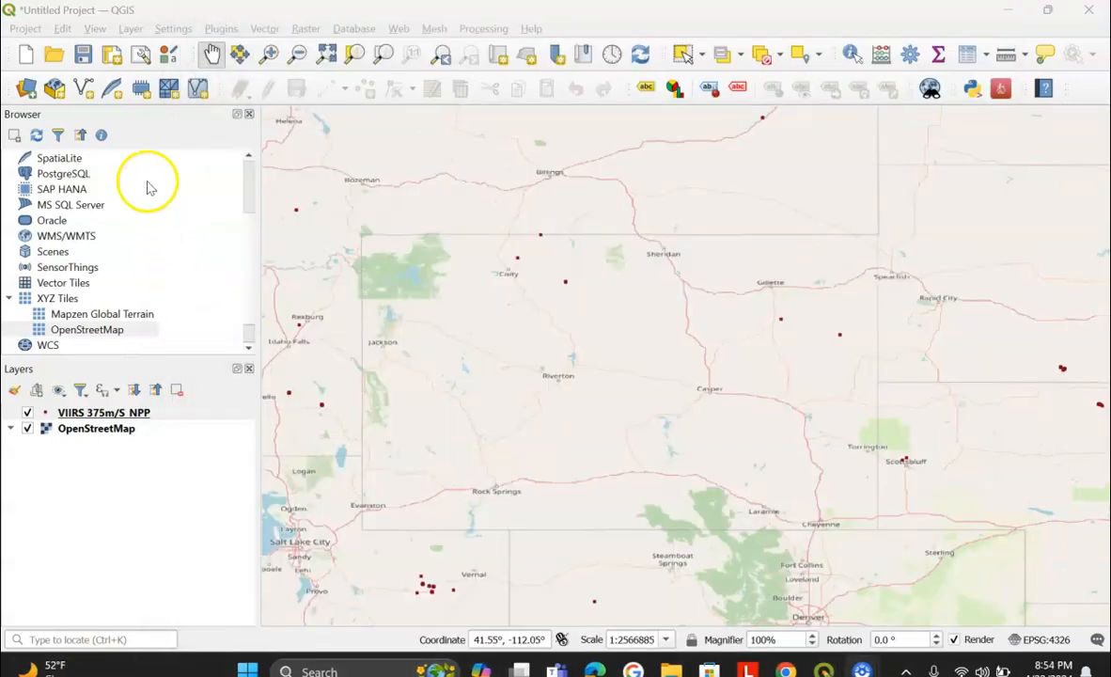
Open the Data Source Manager for adding a vector layer and set the file encoding to 277
click(131, 30)
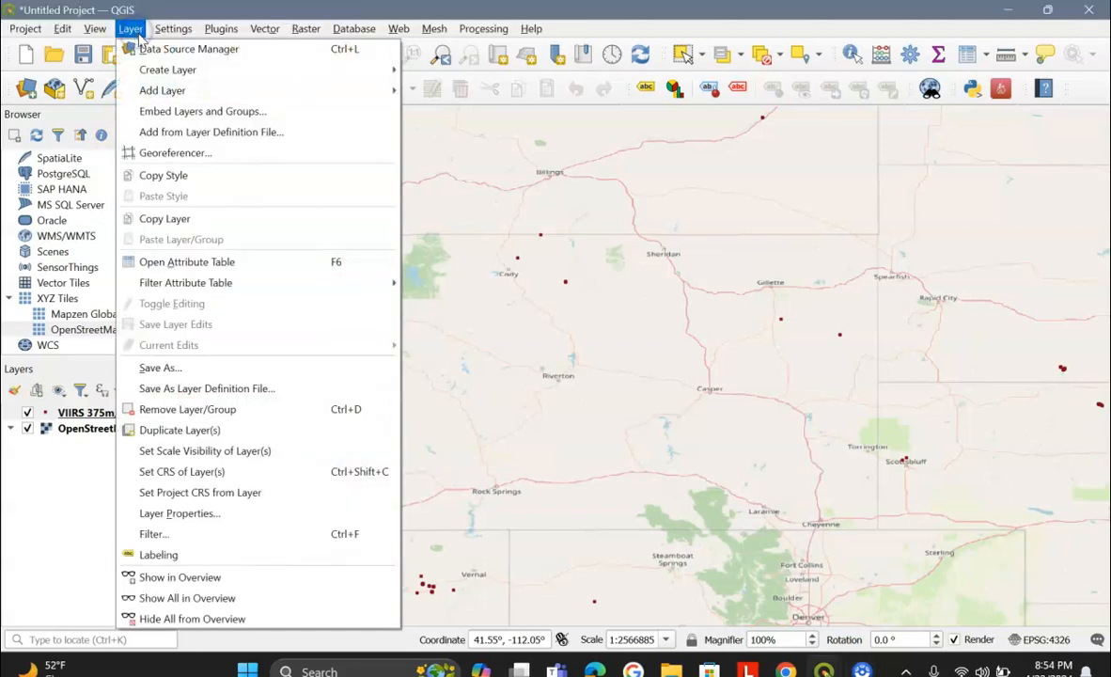
mouse_move(163, 90)
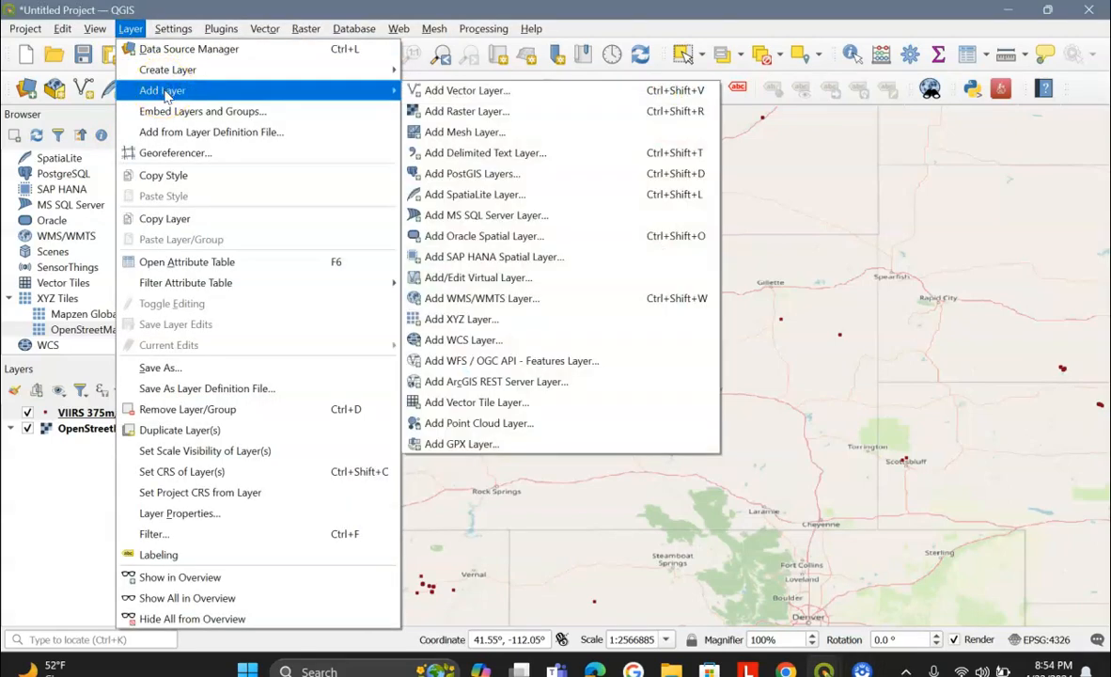
click(462, 91)
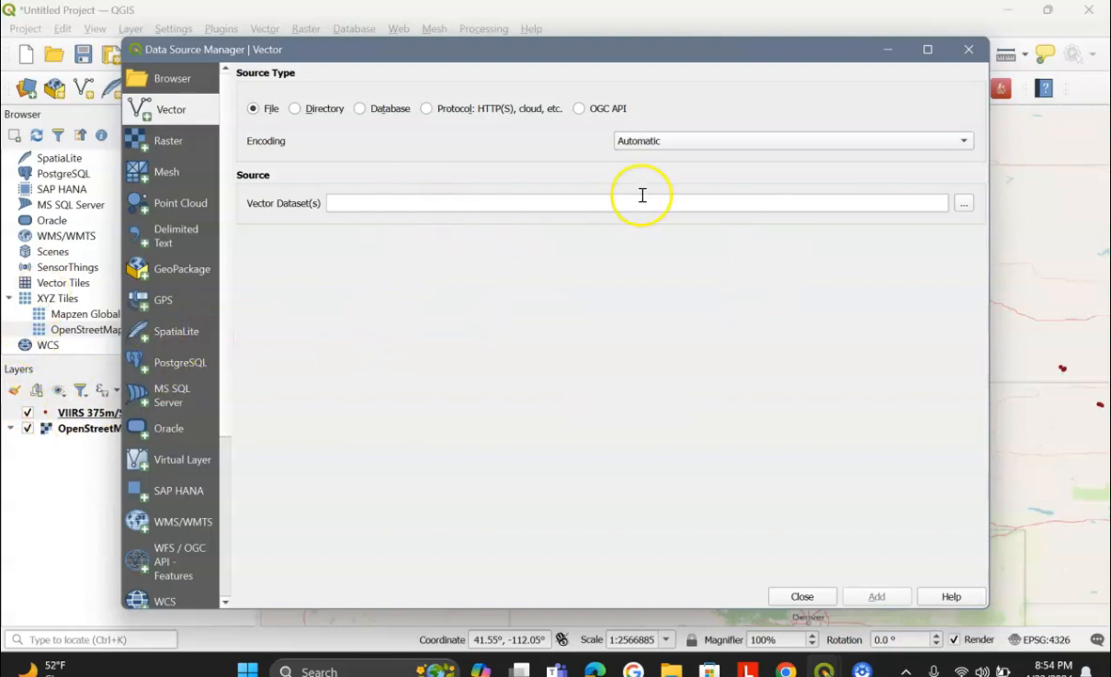
click(959, 142)
click(966, 141)
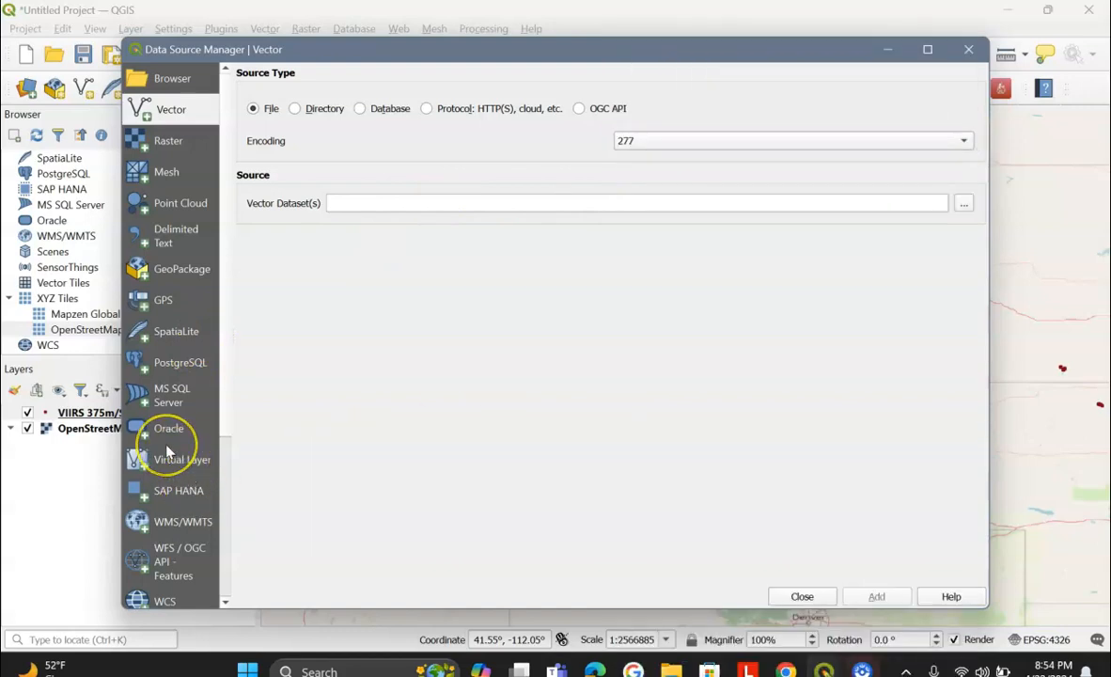
Browse the D:\ (STORE N GO) drive through Advanced GIS, Week 3 and pvs_batch_form_56 to the partnership_shapefiles_23v2_56 folder
scroll(168, 453, down, 3)
scroll(167, 453, up, 3)
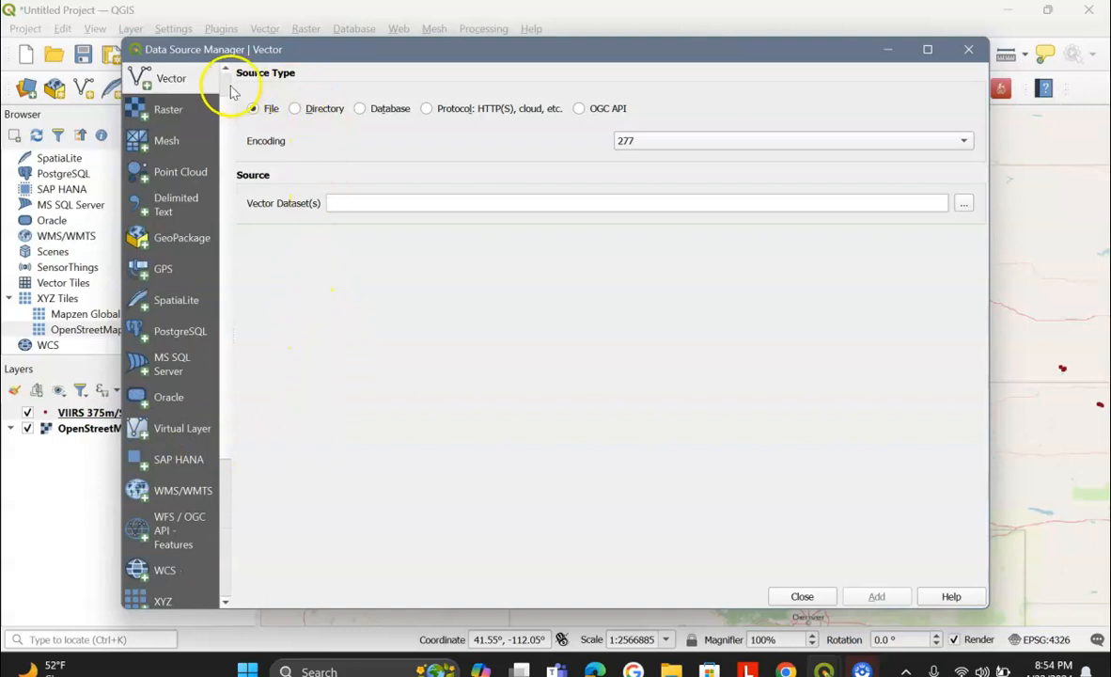
scroll(192, 225, up, 1)
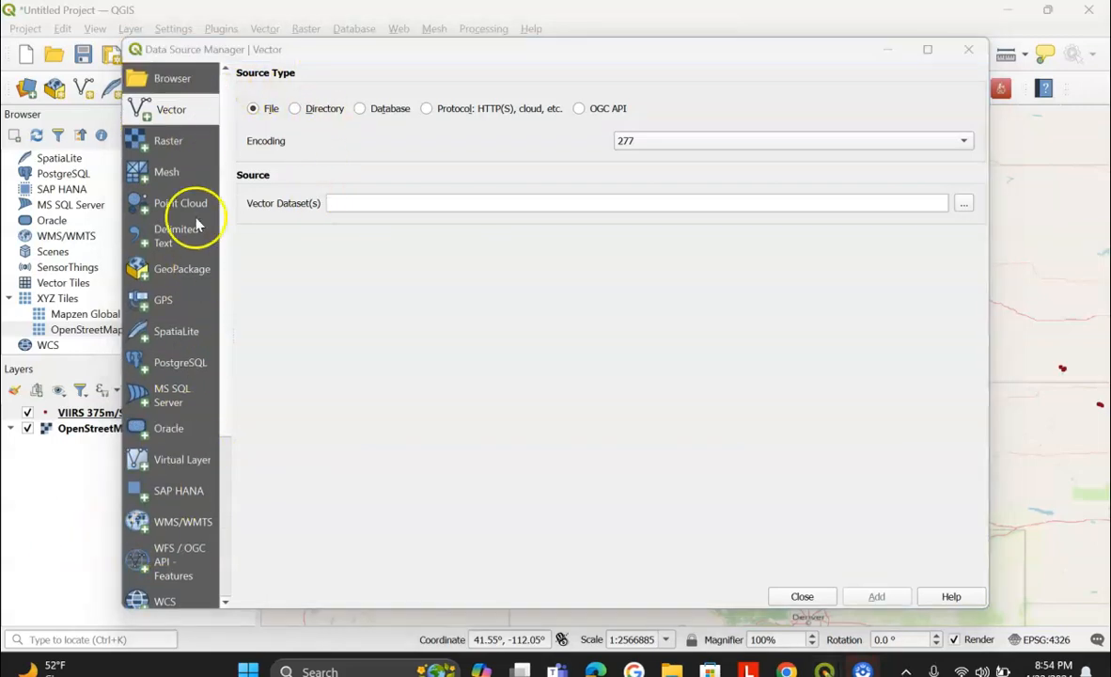
click(179, 82)
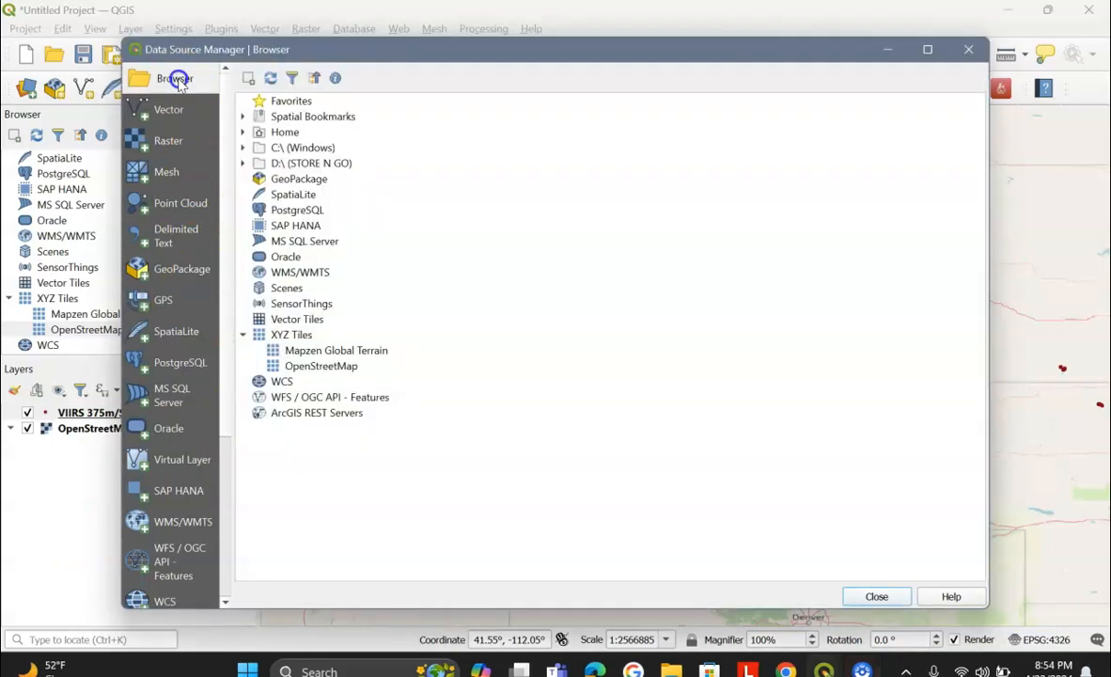
click(243, 164)
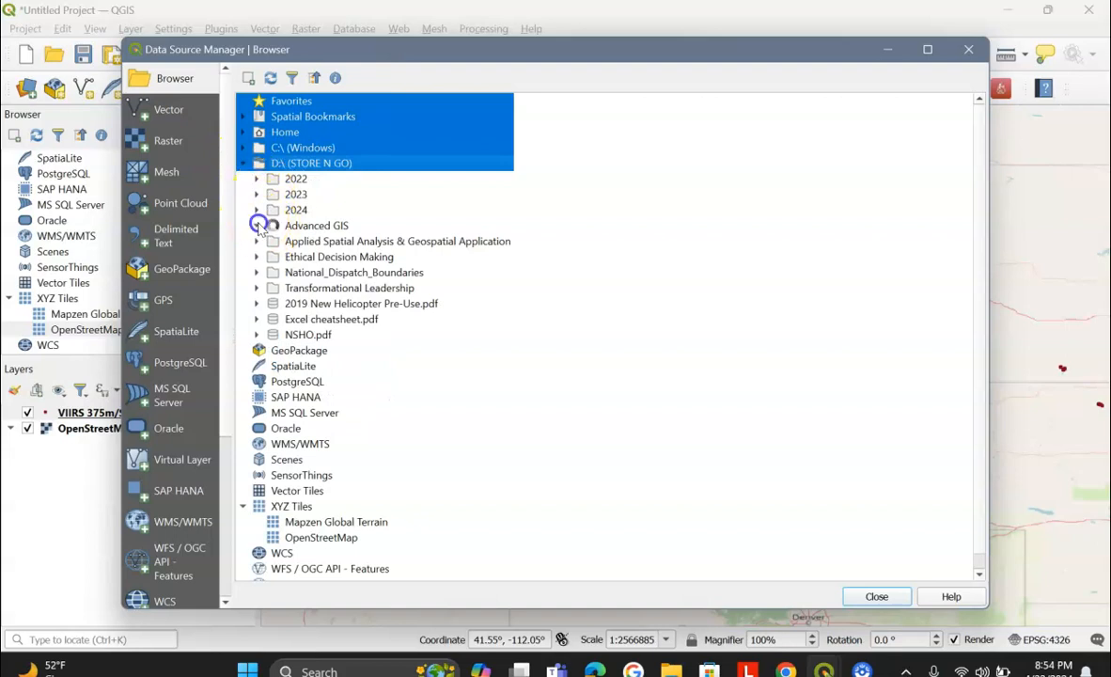
click(257, 226)
click(270, 257)
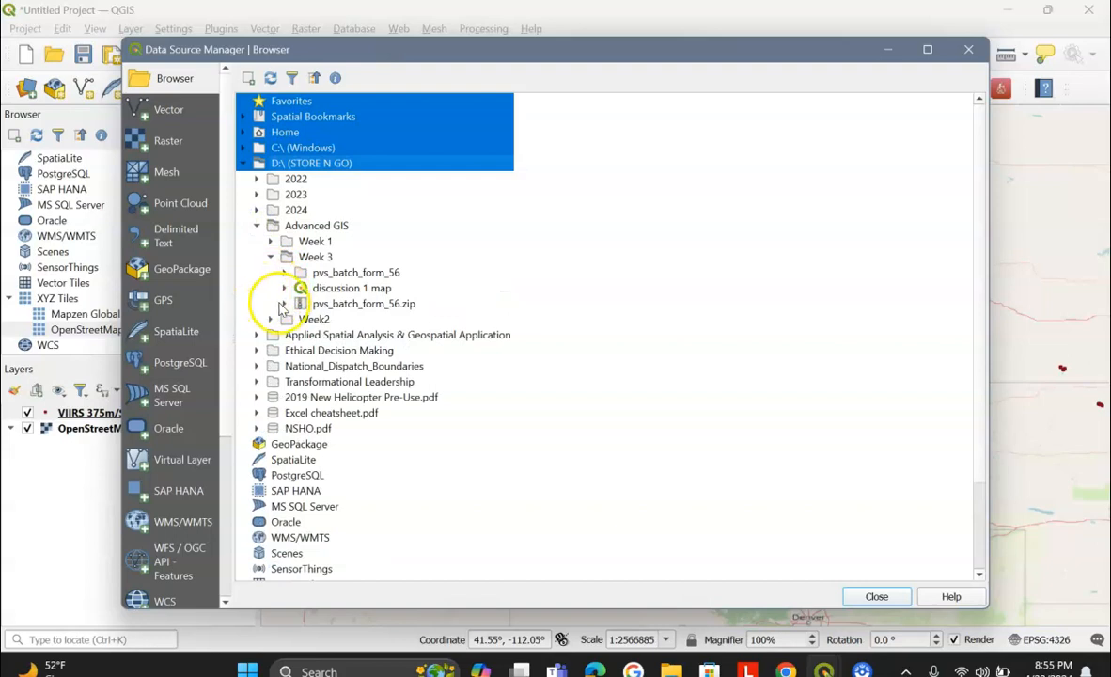
click(284, 272)
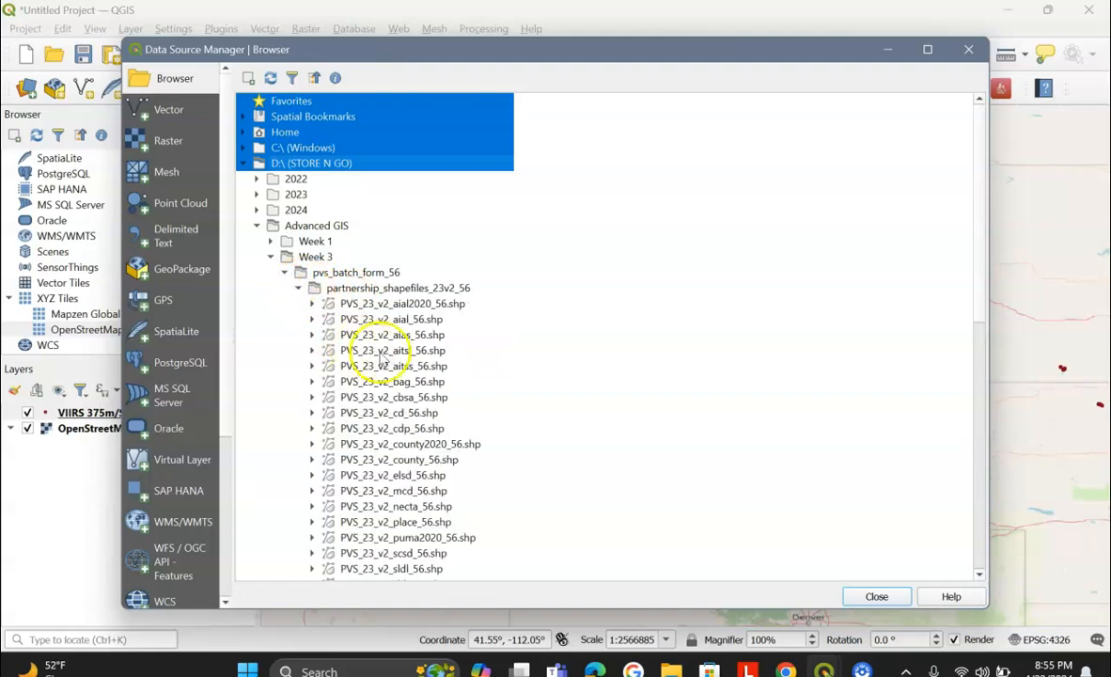
Add all shapefiles from PVS_23_v2_aial2020_56 through PVS_23_v2_unsd_56 to the project, accepting the NAD83 to WGS 84 (1) – EPSG:1188 transformation
scroll(406, 366, down, 2)
scroll(406, 367, down, 2)
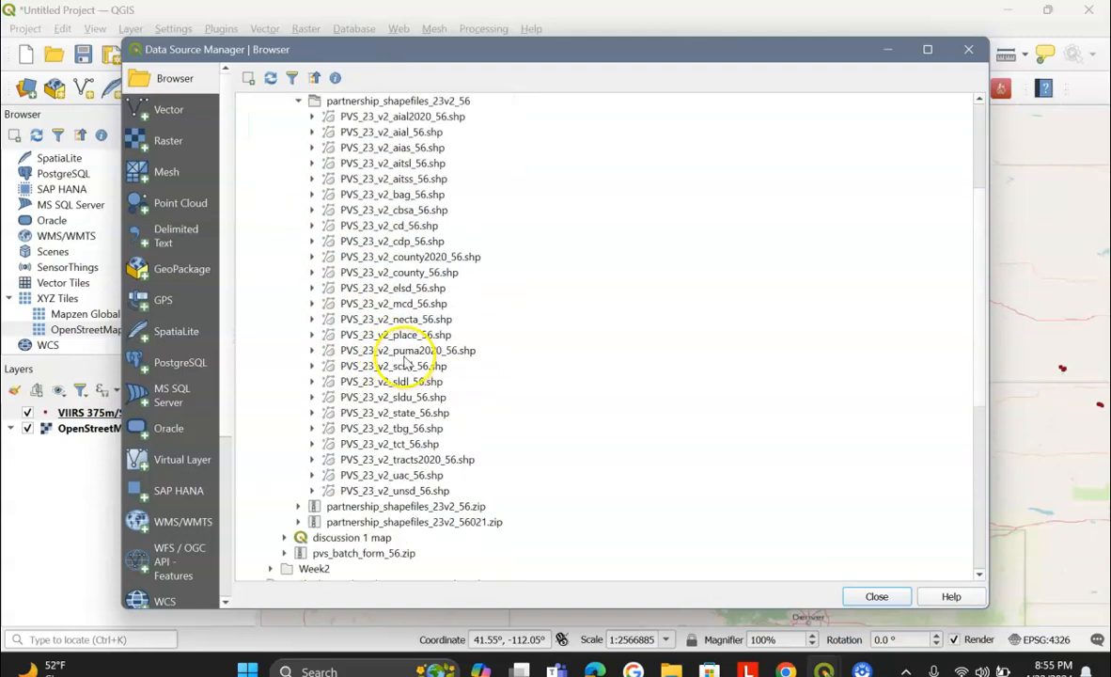
scroll(406, 362, up, 2)
click(415, 213)
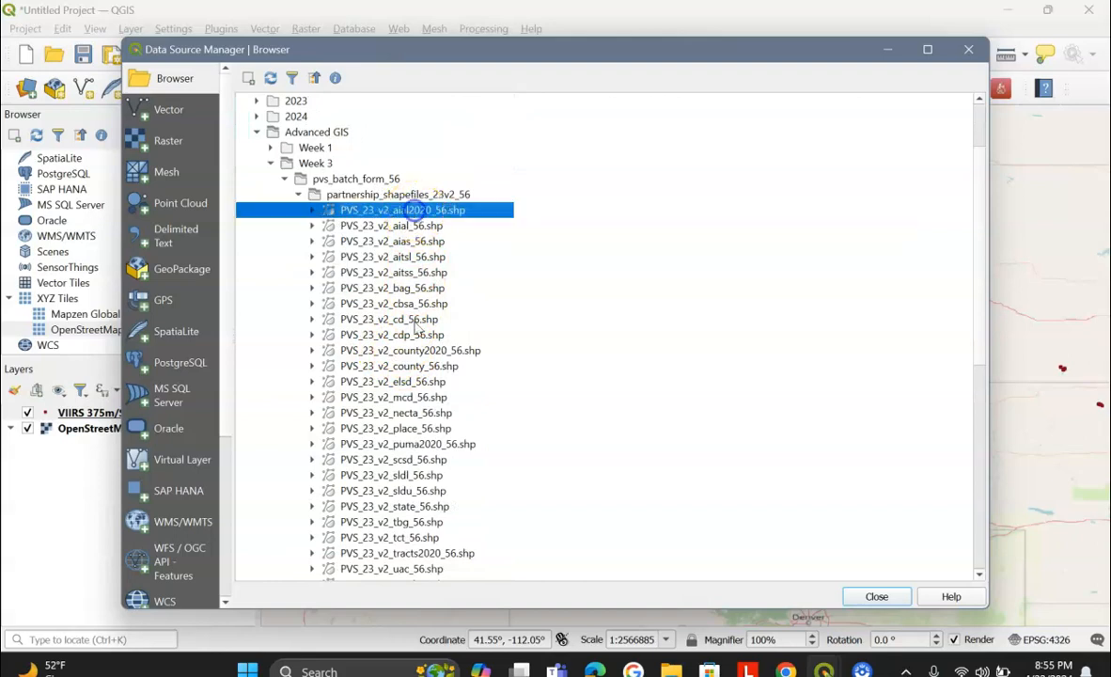
scroll(380, 438, down, 1)
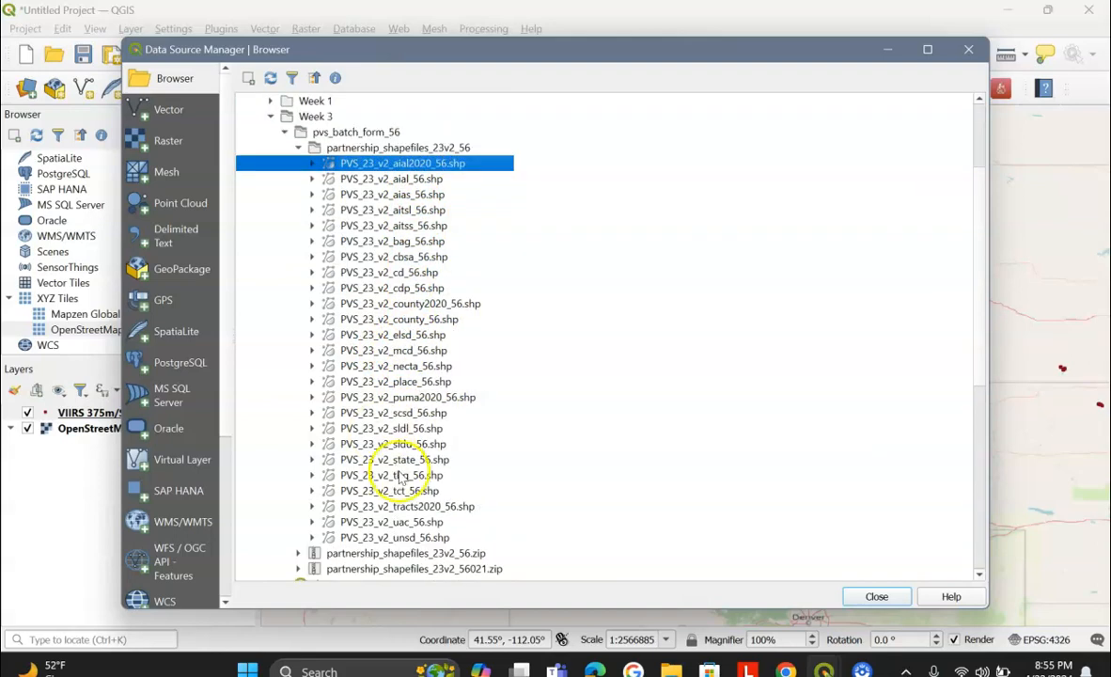
ctrl+click(414, 538)
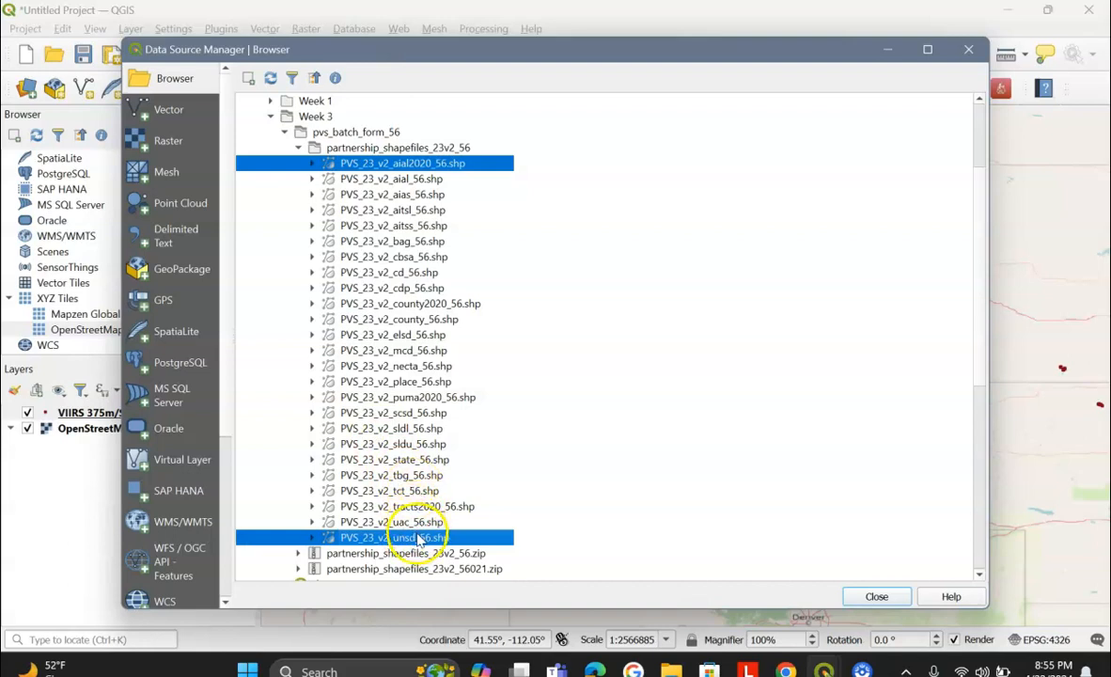
click(393, 532)
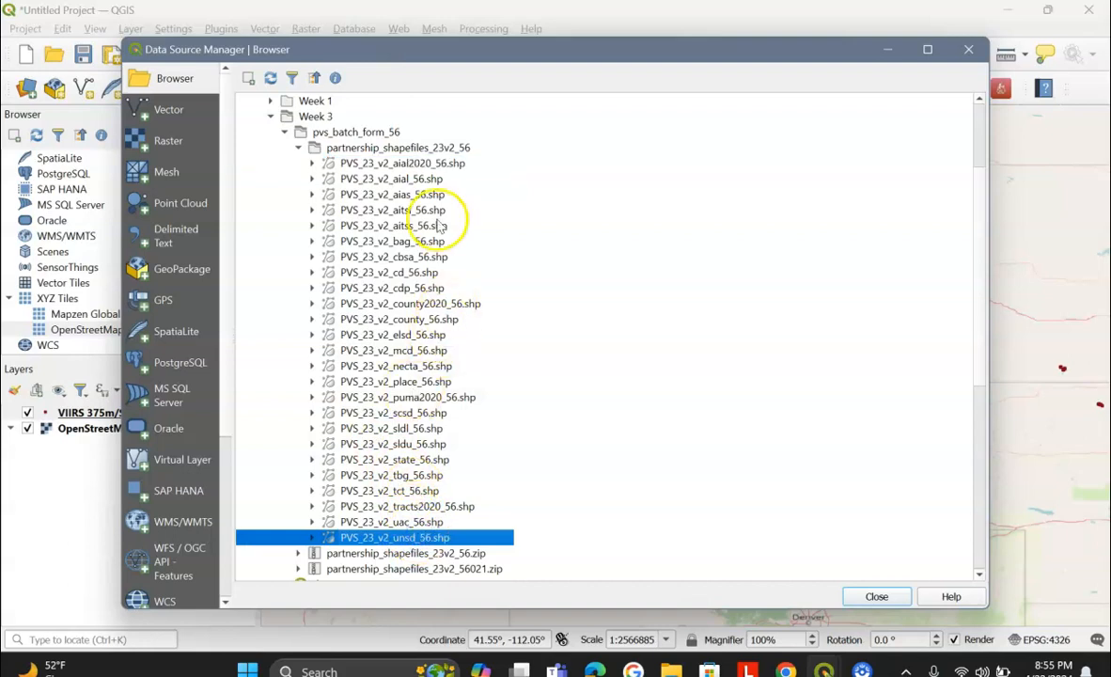
shift+click(446, 165)
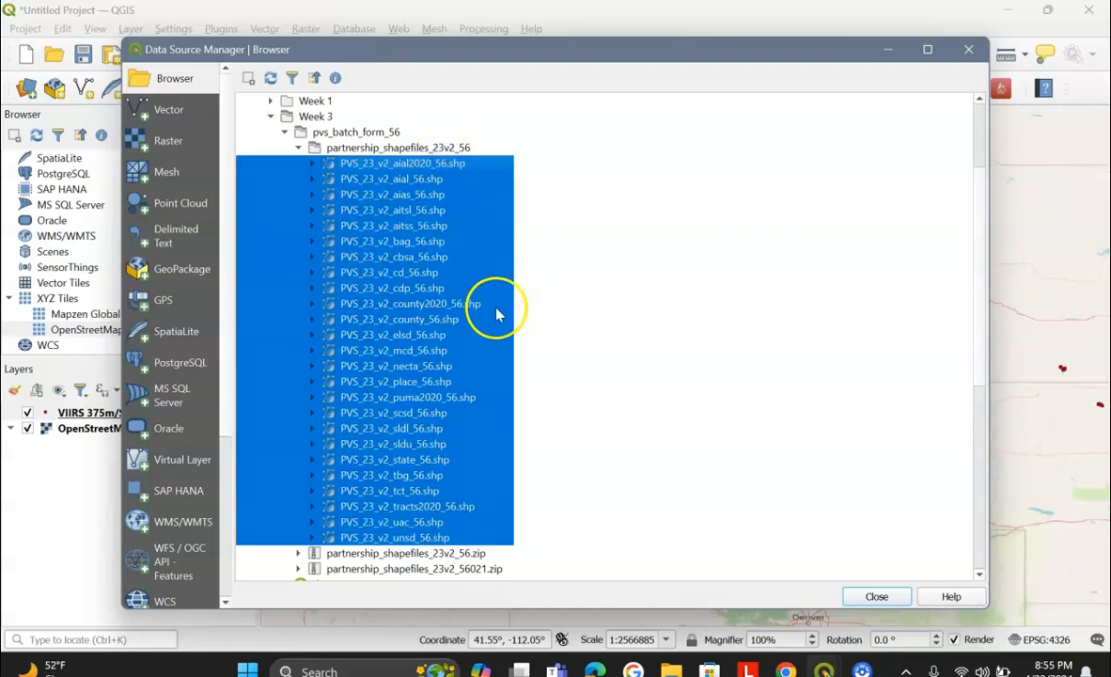
scroll(696, 369, up, 1)
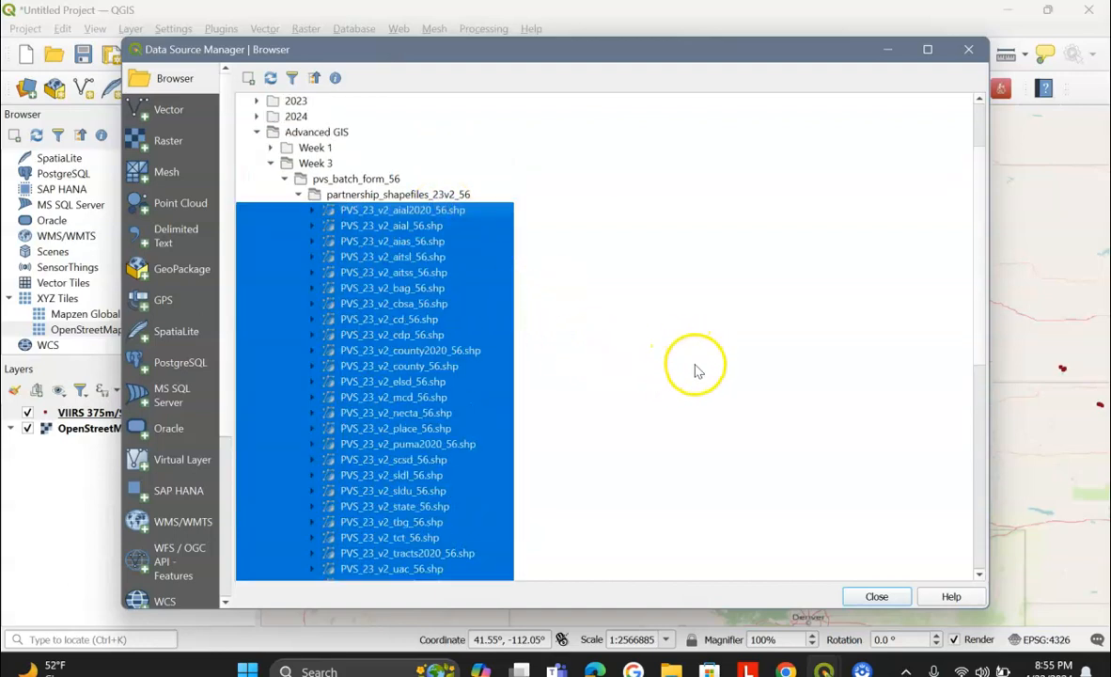
scroll(695, 370, up, 2)
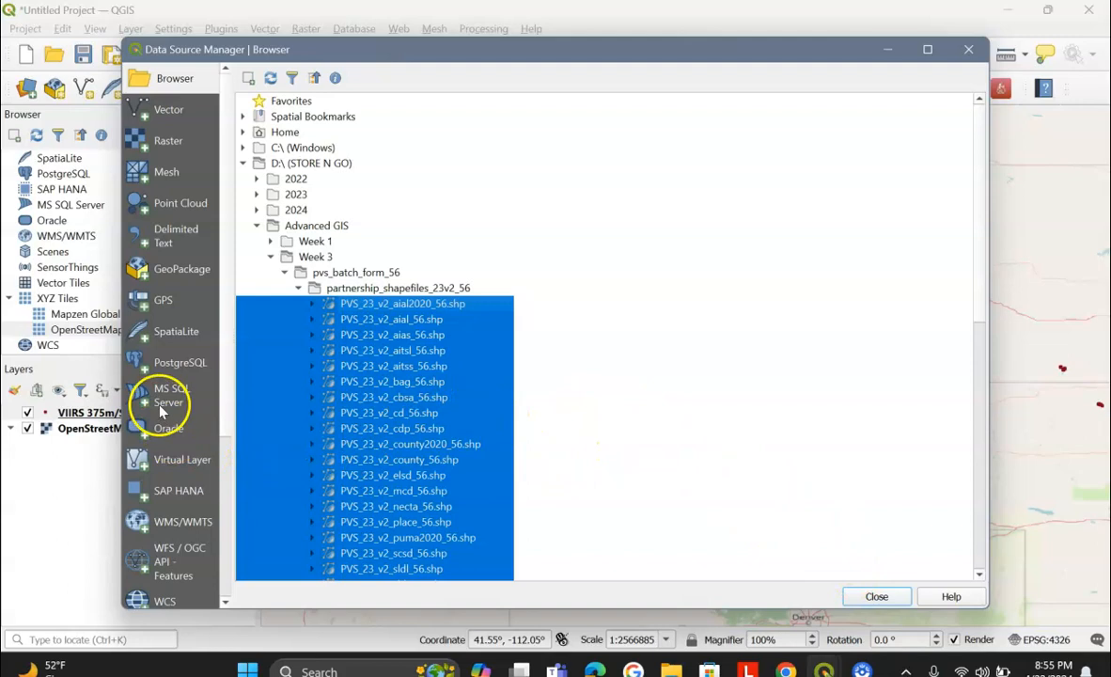
click(248, 82)
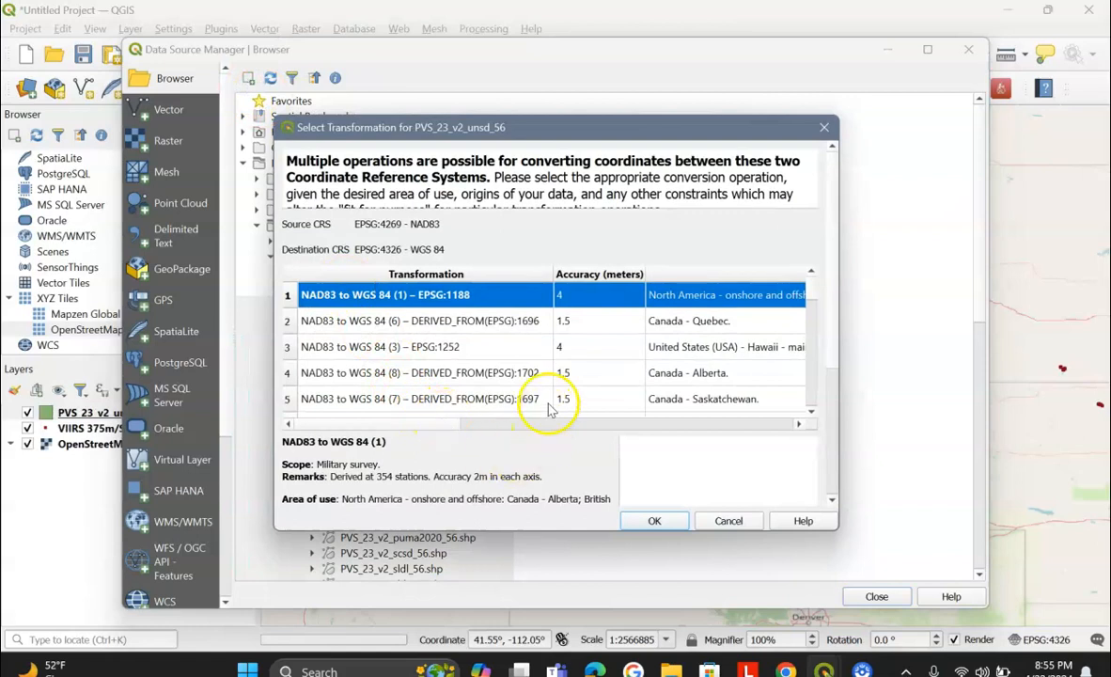
click(654, 526)
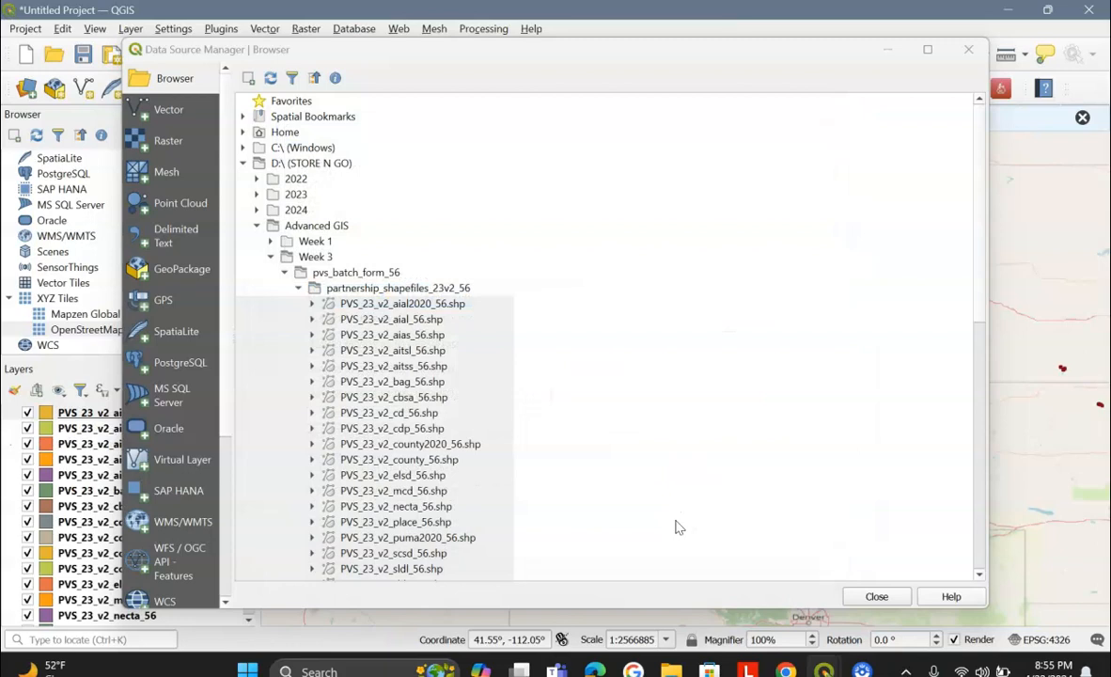
click(879, 596)
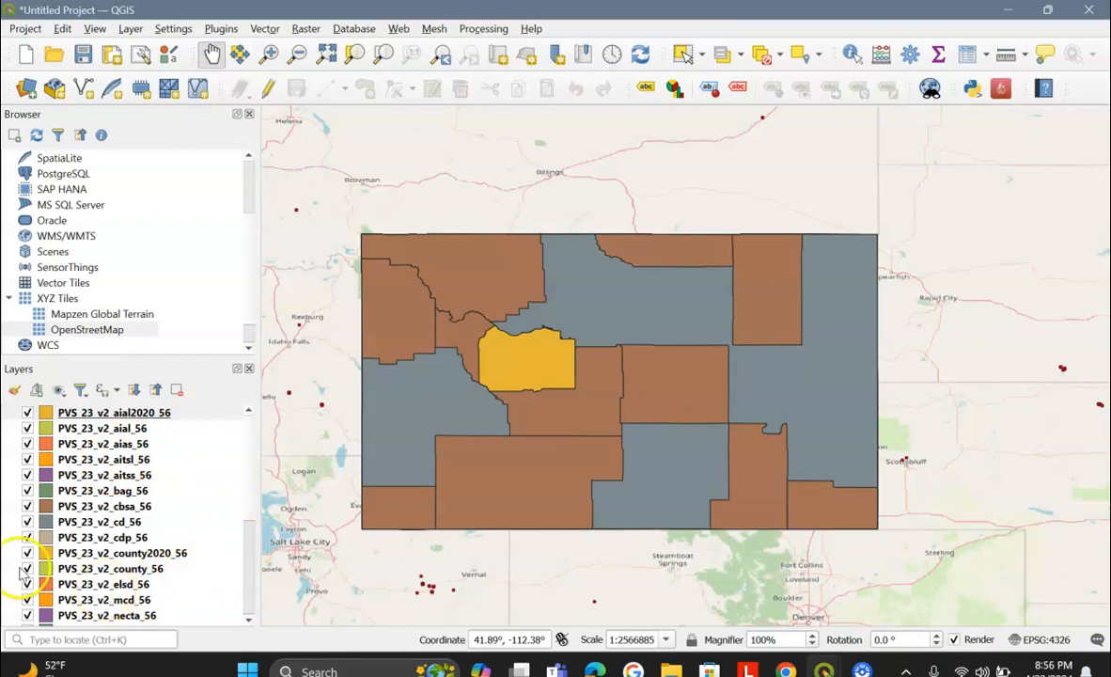
Hide the PVS_23_v2 layers from aial2020_56 through cd_56, including aial, aias, aitsl, aitss, bag and cbsa
click(249, 583)
scroll(104, 442, up, 3)
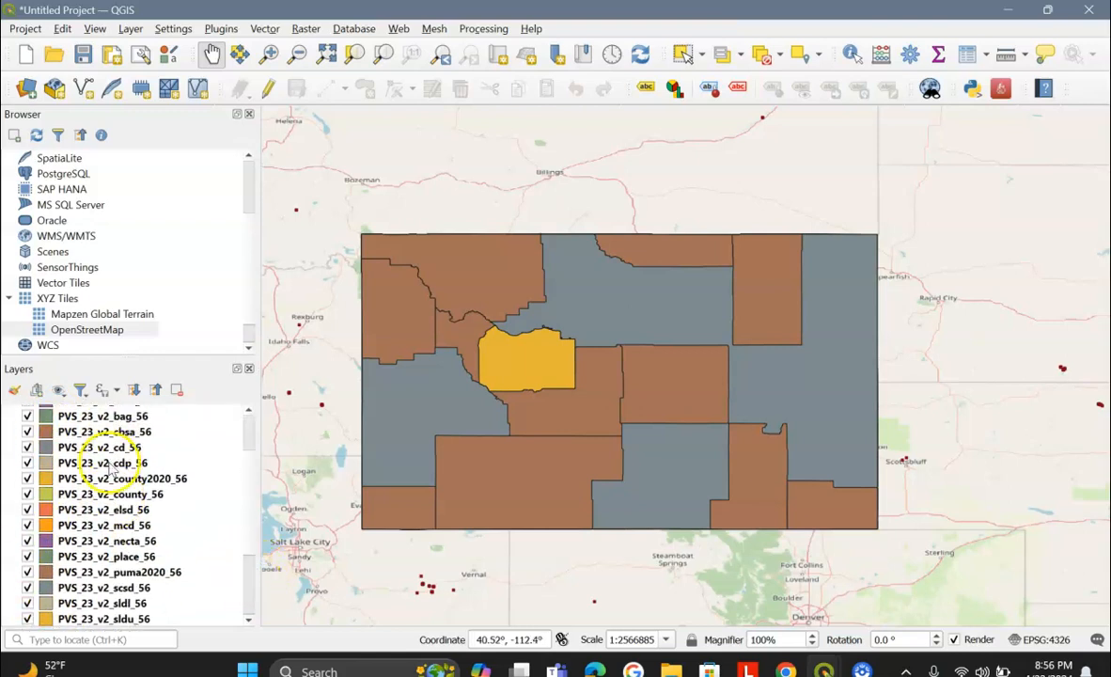
scroll(26, 431, up, 2)
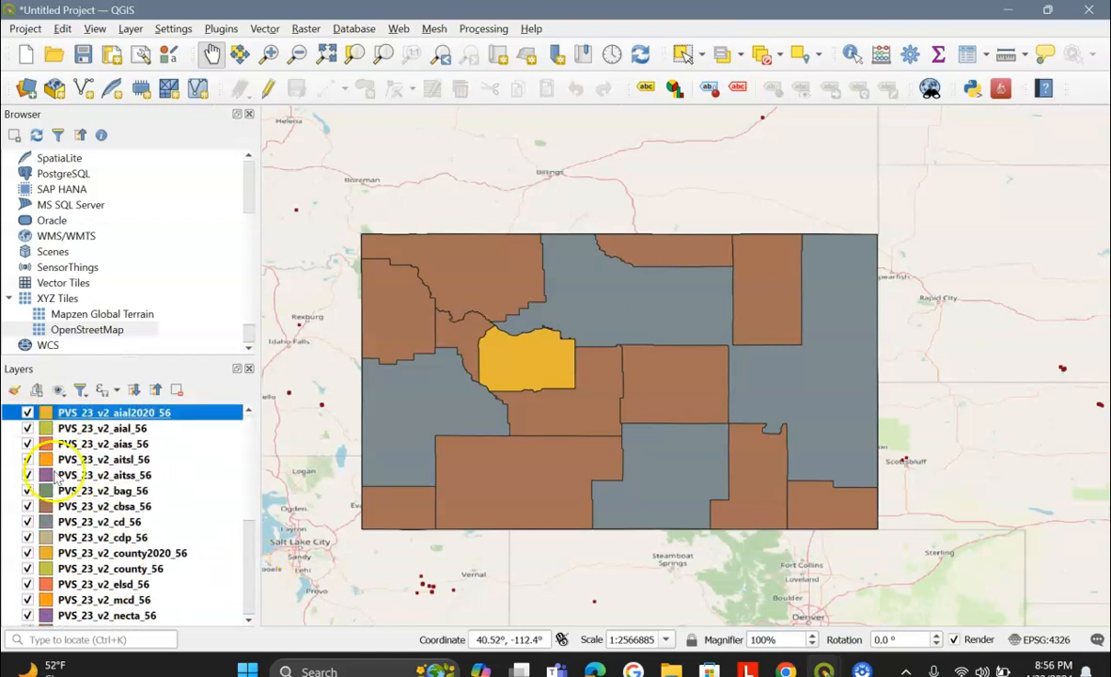
click(27, 413)
click(27, 428)
click(27, 444)
click(27, 459)
click(27, 475)
click(26, 506)
click(27, 521)
Check what the PVS_23_v2_cdp_56 layer covers by toggling its visibility off and back on
scroll(82, 480, down, 3)
scroll(78, 503, up, 1)
click(28, 456)
click(28, 456)
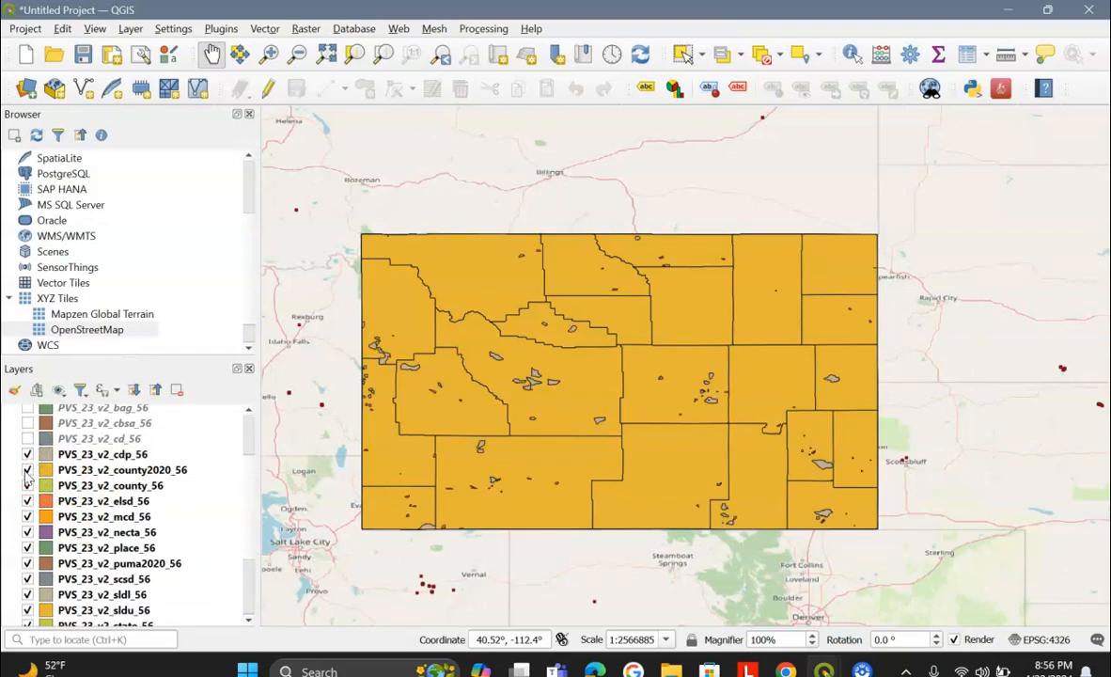
Hide the PVS_23_v2 layers county2020_56, county_56, elsd_56, mcd_56, necta_56 and place_56
click(27, 470)
click(28, 485)
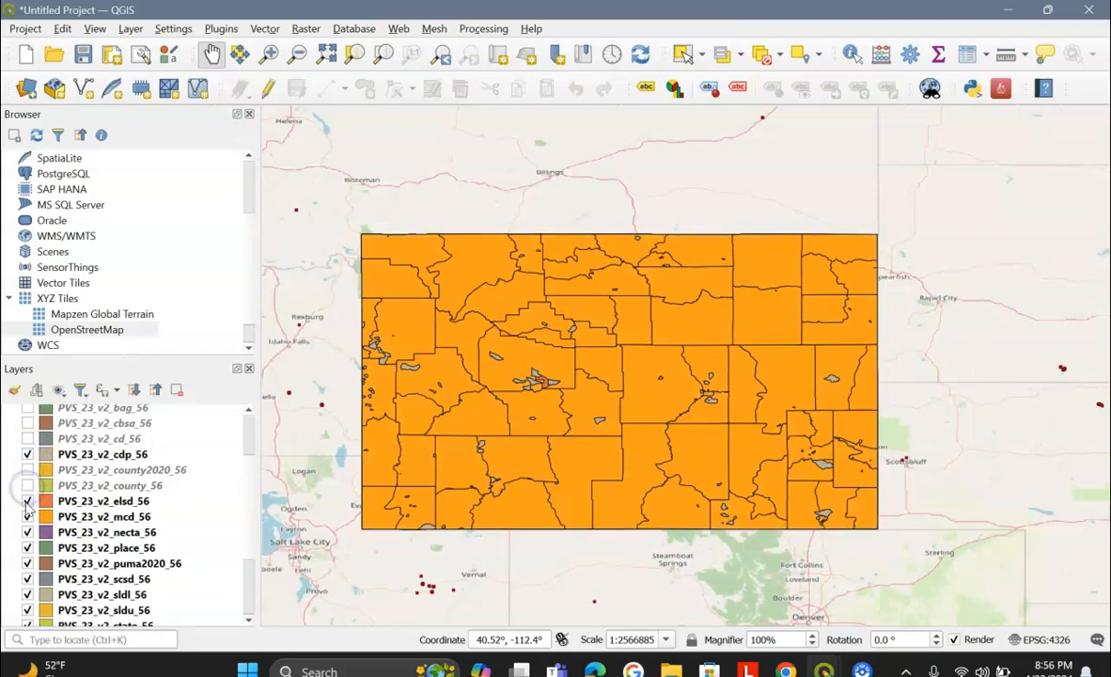
click(28, 516)
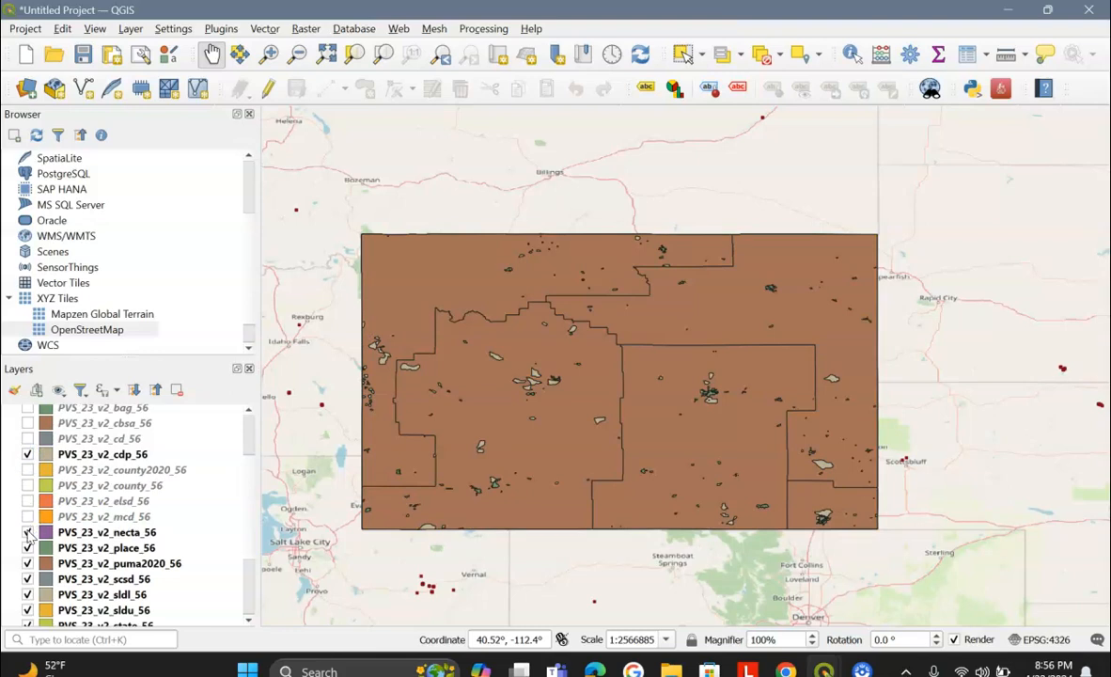
click(27, 547)
Hide the PVS_23_v2 layers from puma2020_56 through tct_56, including scsd, sldl, sldu, state and tbg
scroll(28, 507, down, 3)
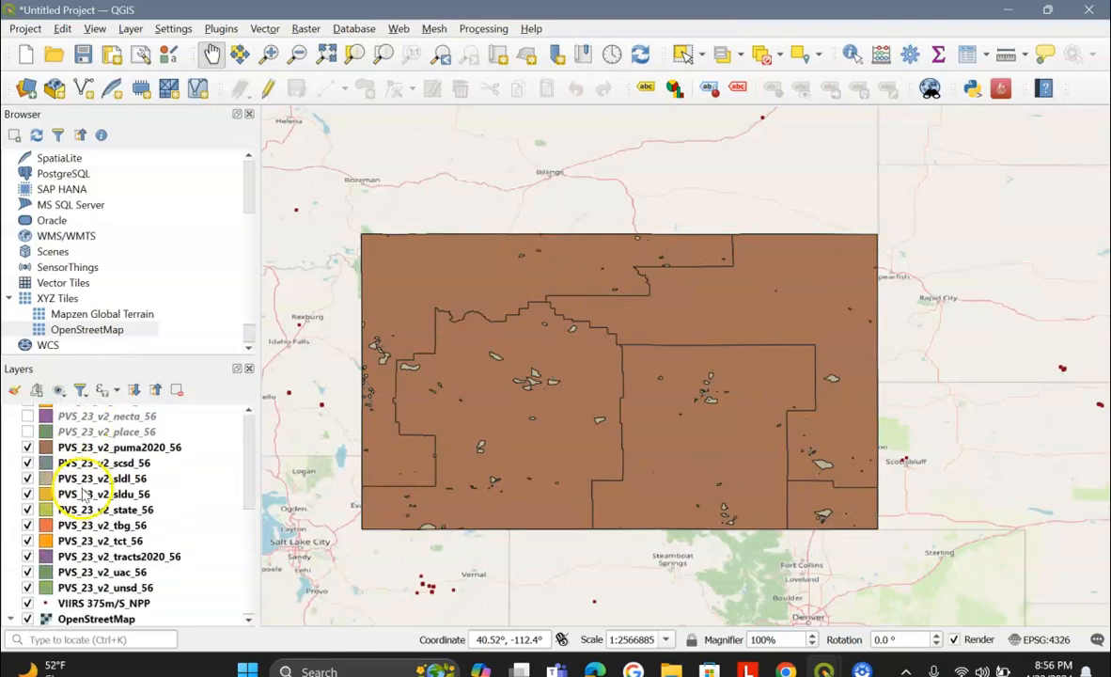
click(27, 448)
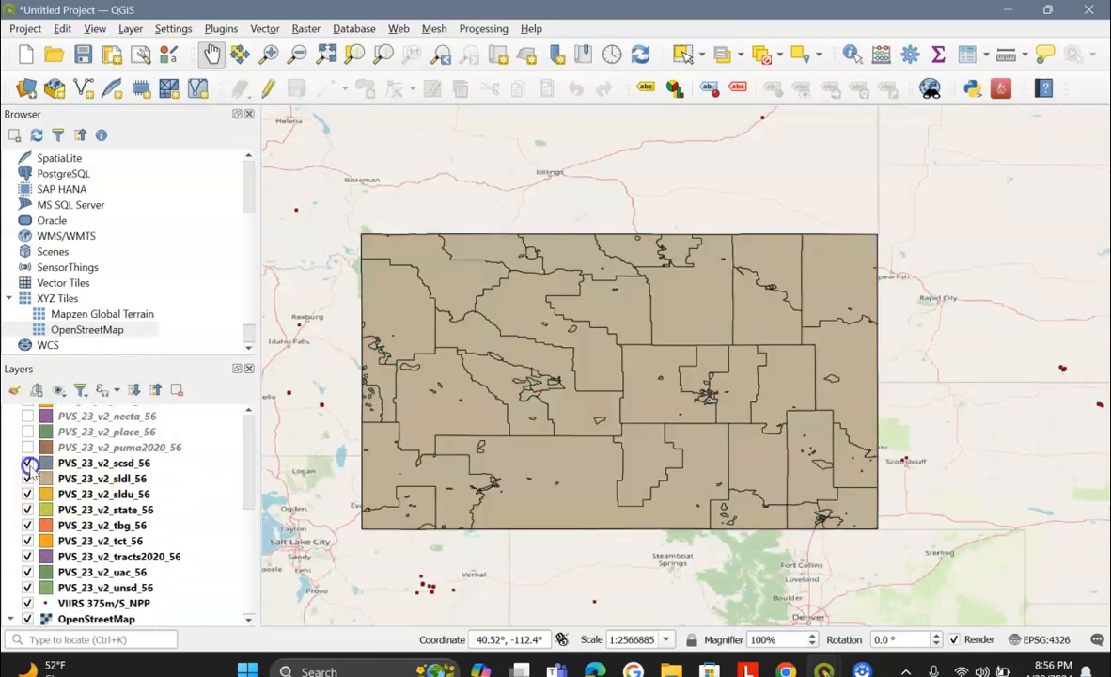
click(28, 479)
click(27, 494)
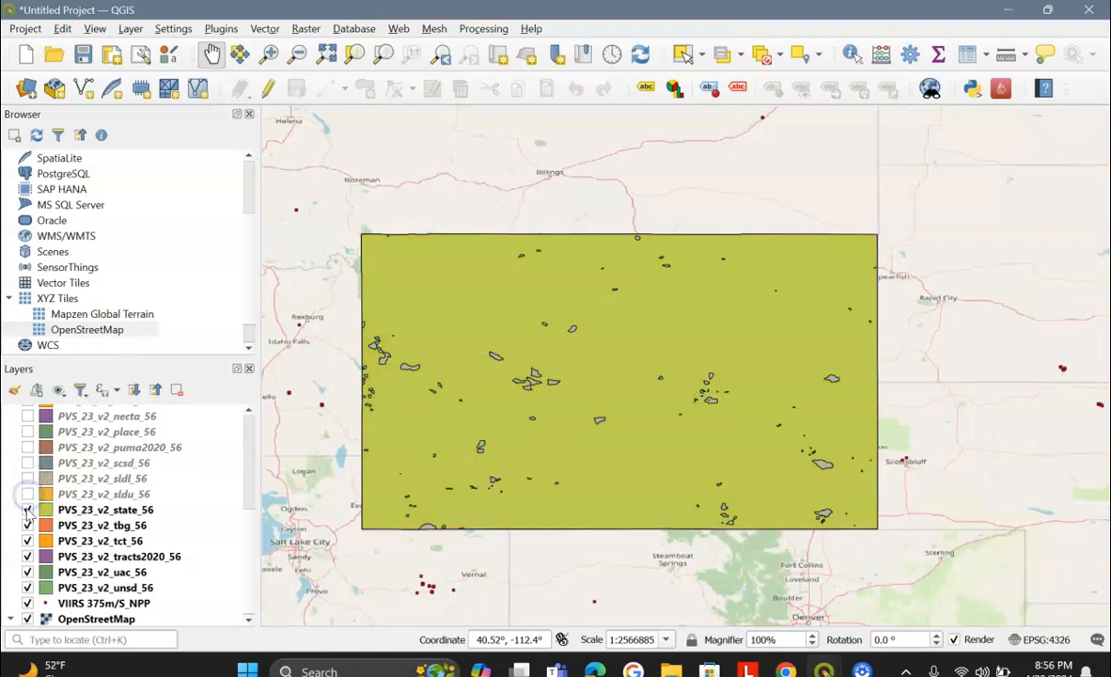
click(28, 526)
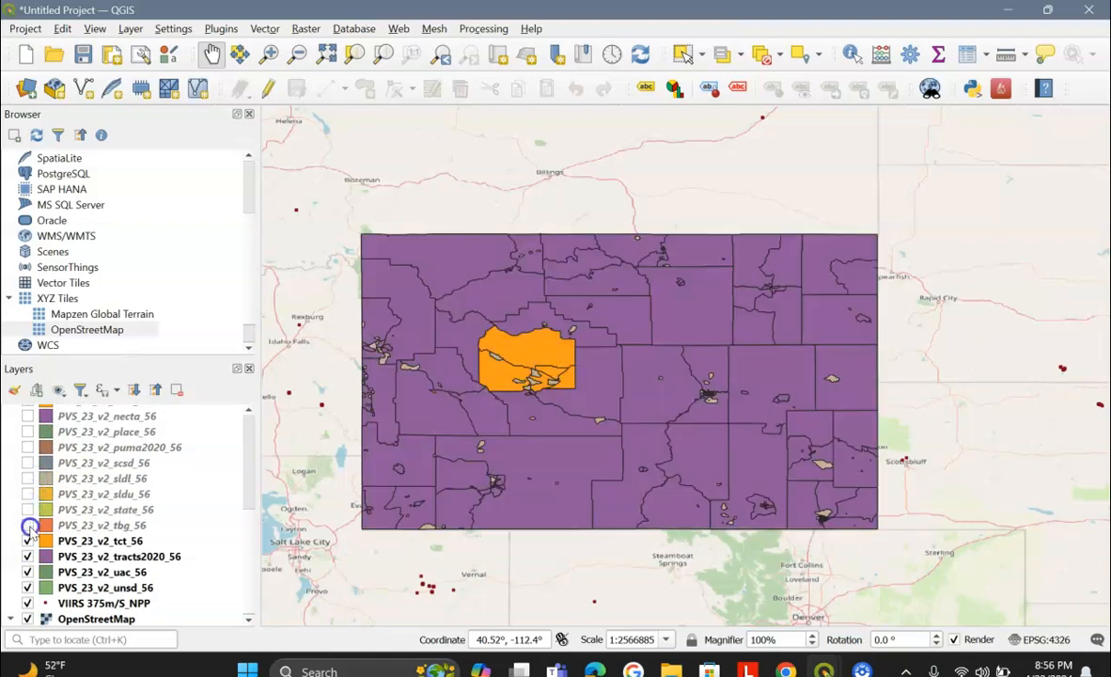
click(28, 526)
click(29, 525)
click(28, 541)
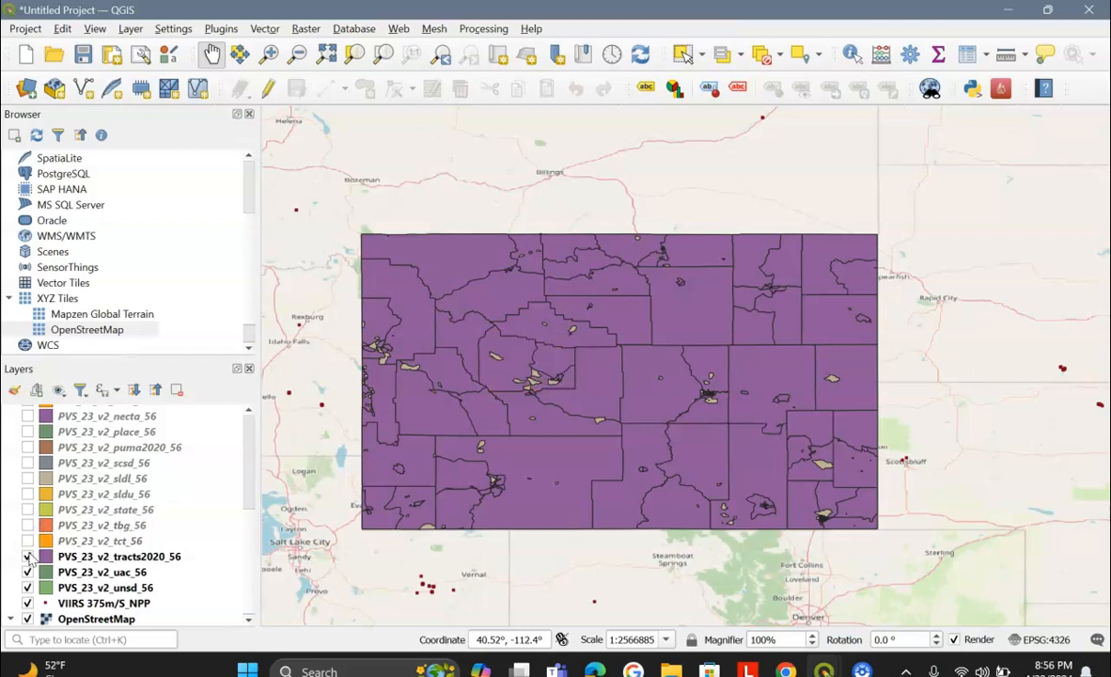
Check what the PVS_23_v2_tracts2020_56 layer covers by toggling its visibility off and back on
click(28, 557)
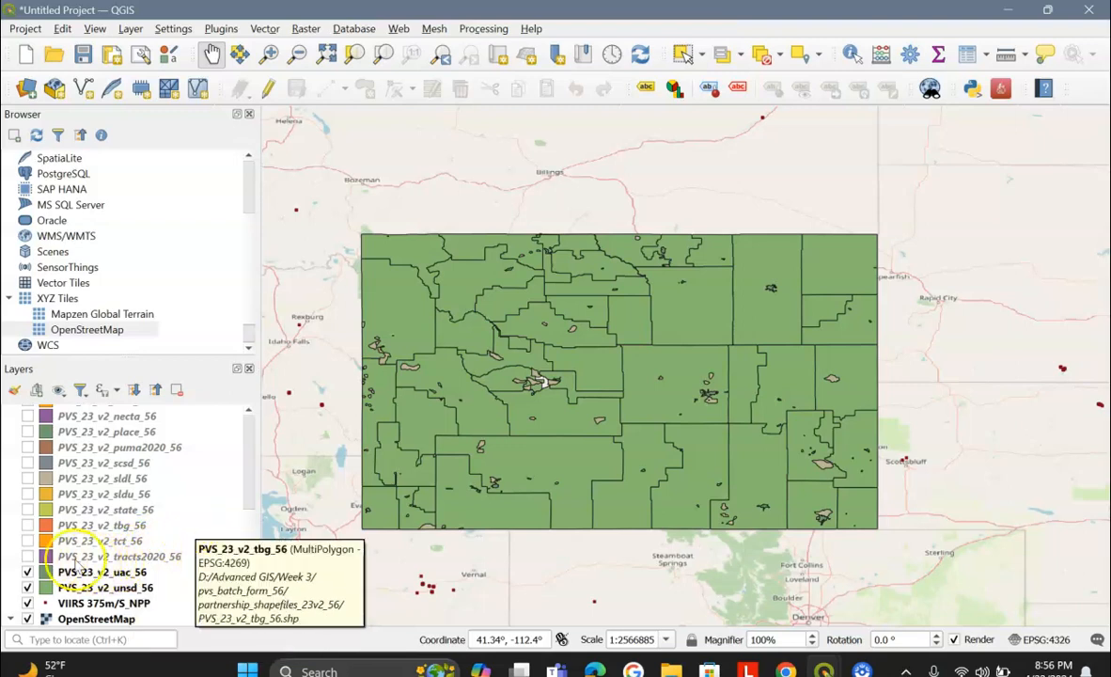
click(27, 556)
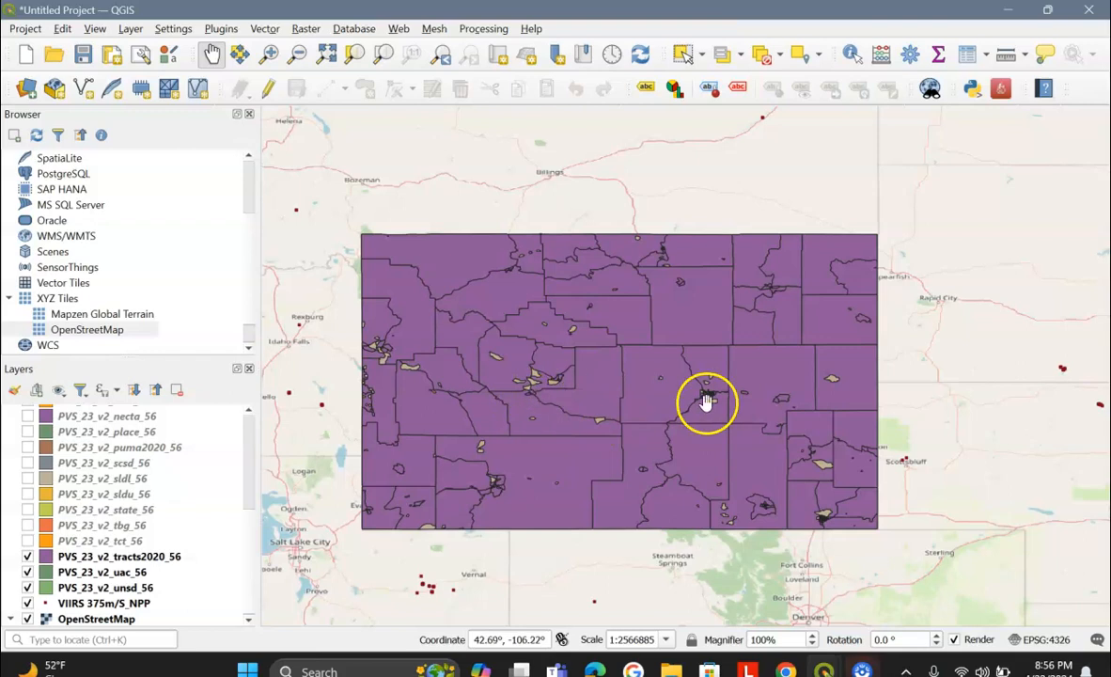
scroll(843, 392, up, 1)
scroll(813, 407, down, 1)
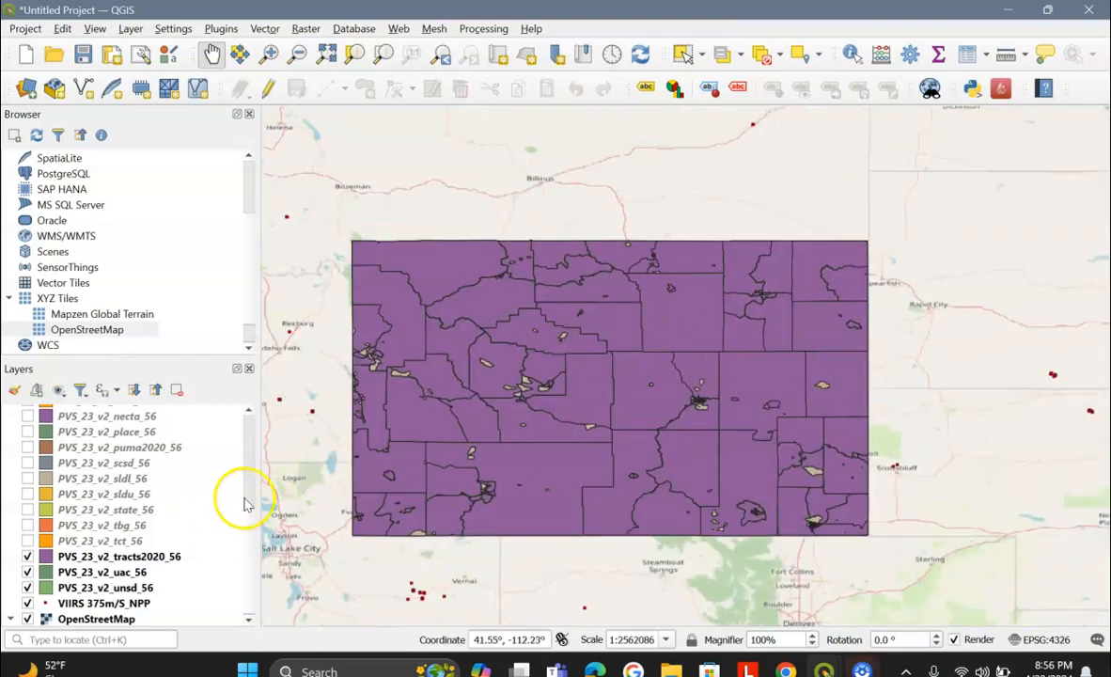
Move the VIIRS 375m/S_NPP layer above all PVS_23_v2 layers in the layer order
scroll(246, 507, up, 5)
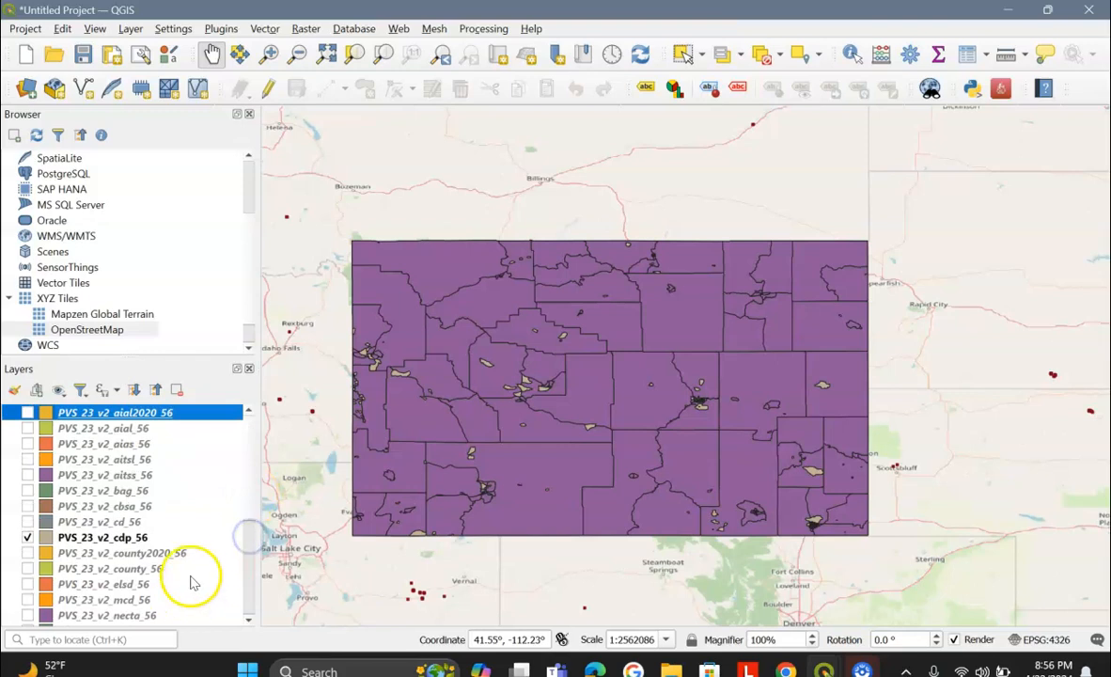
scroll(193, 575, down, 5)
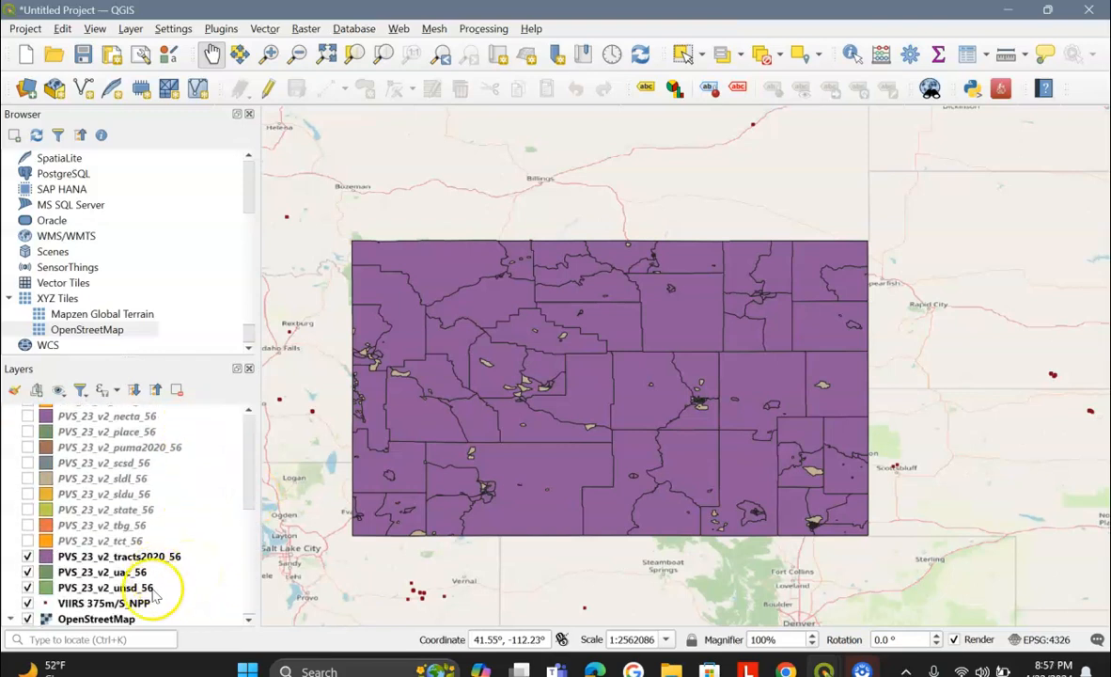
click(141, 604)
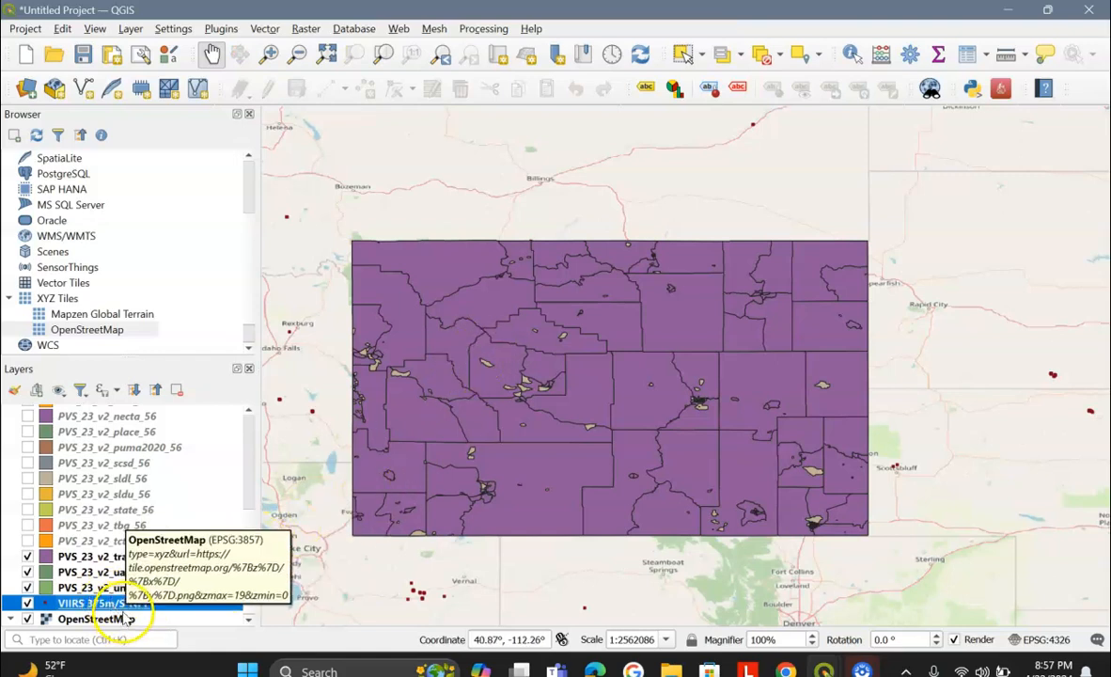
drag(125, 609, 146, 411)
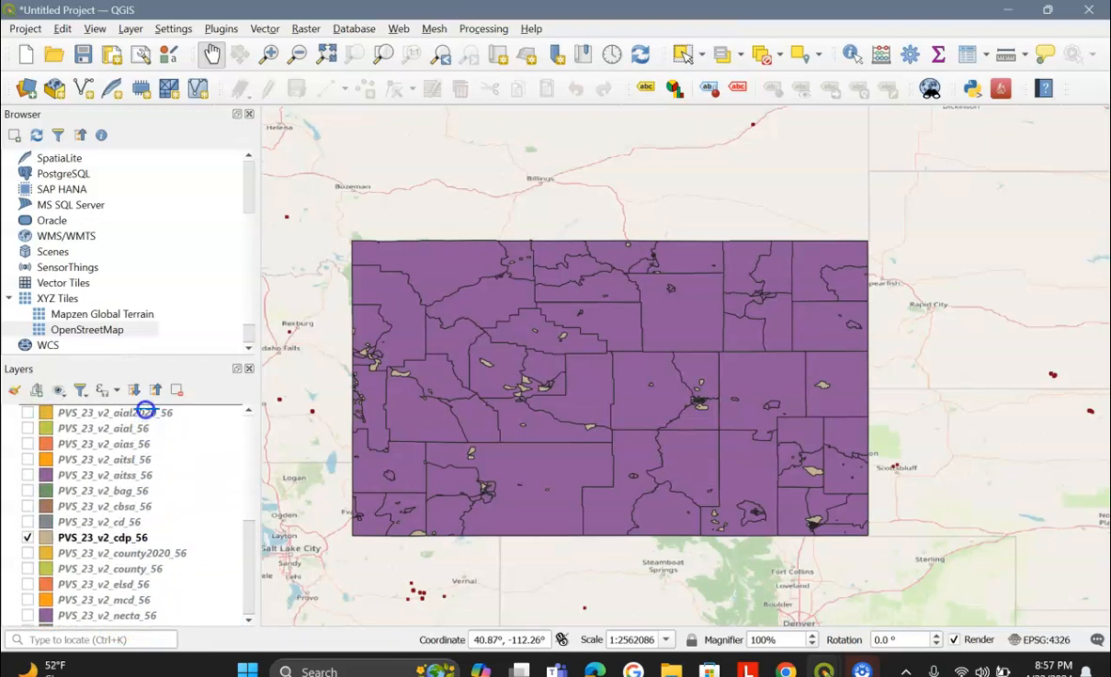
drag(148, 406, 146, 407)
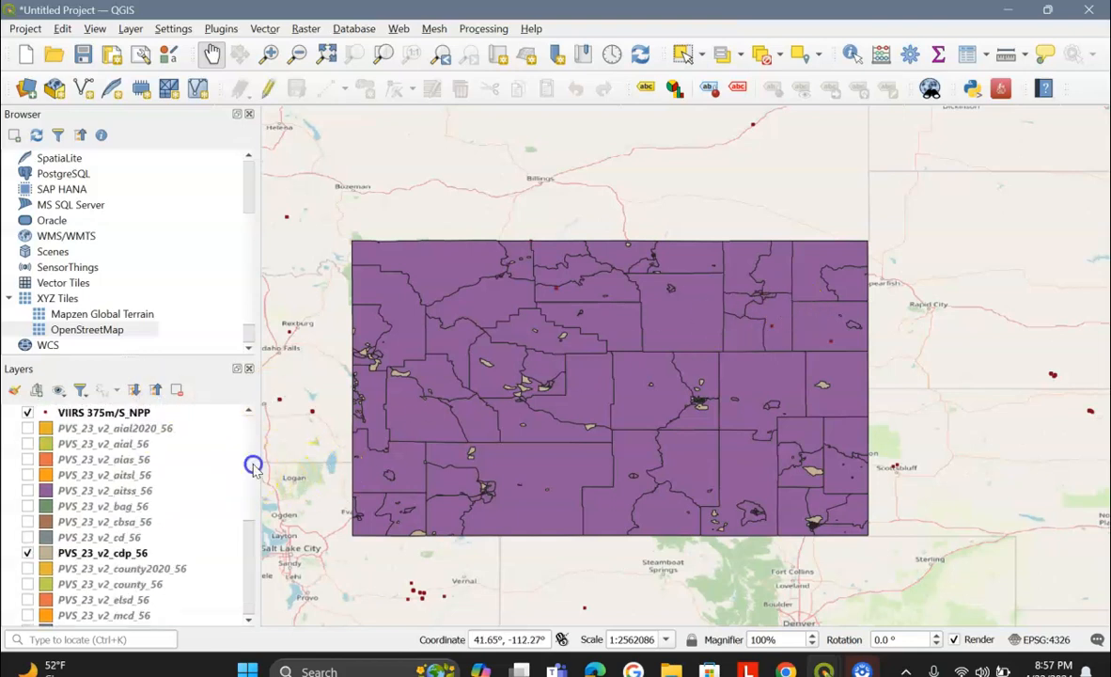
Set the PVS_23_v2_tracts2020_56 layer's symbology to Graduated, using the POP20 field as the value
scroll(151, 531, down, 5)
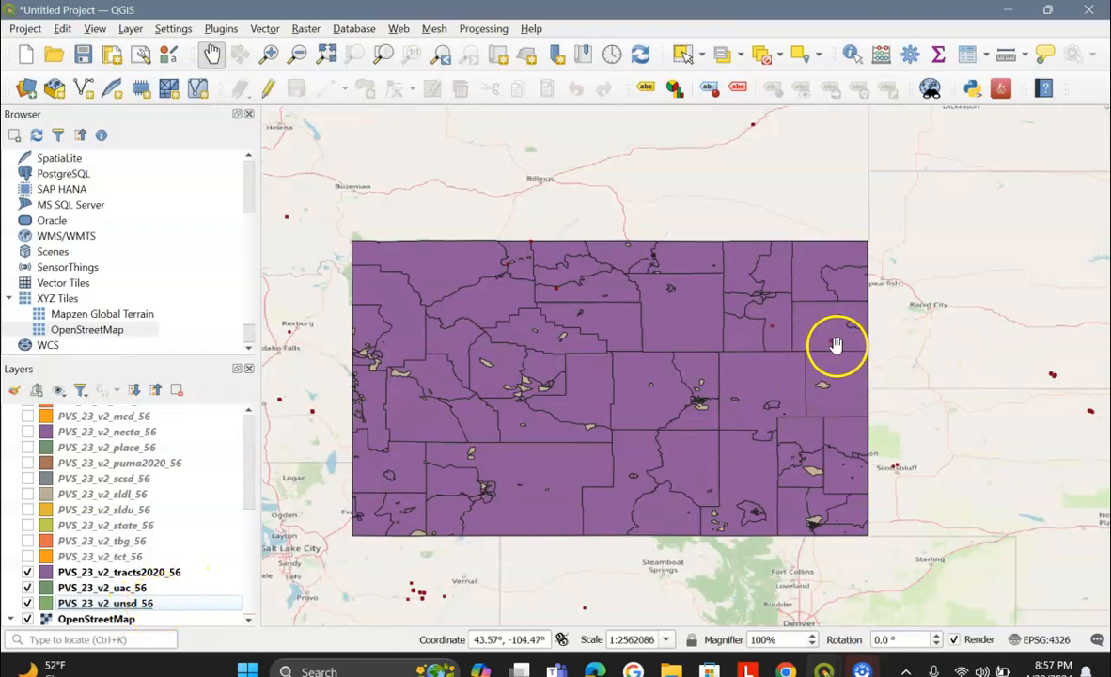
right_click(153, 572)
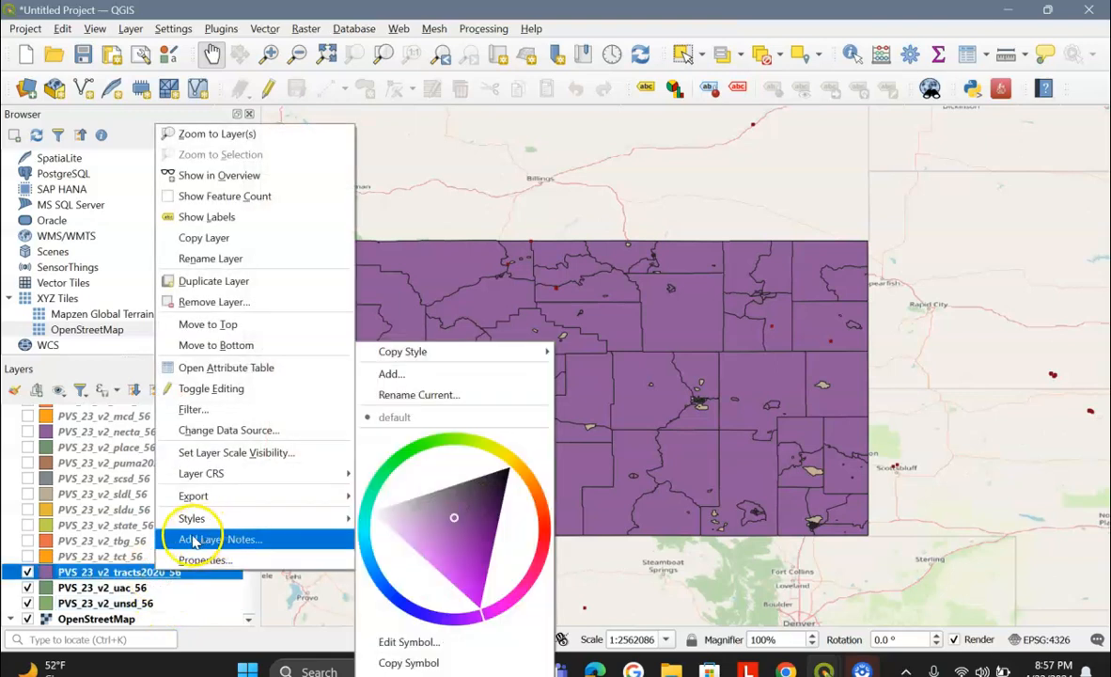
click(231, 560)
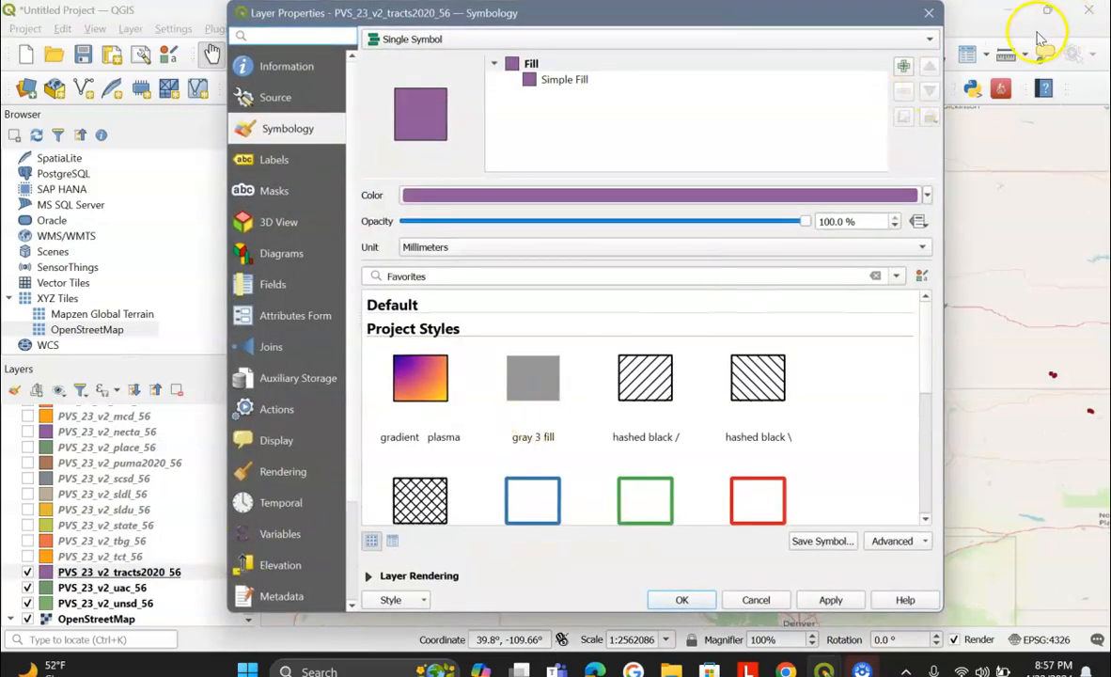
drag(873, 20, 913, 60)
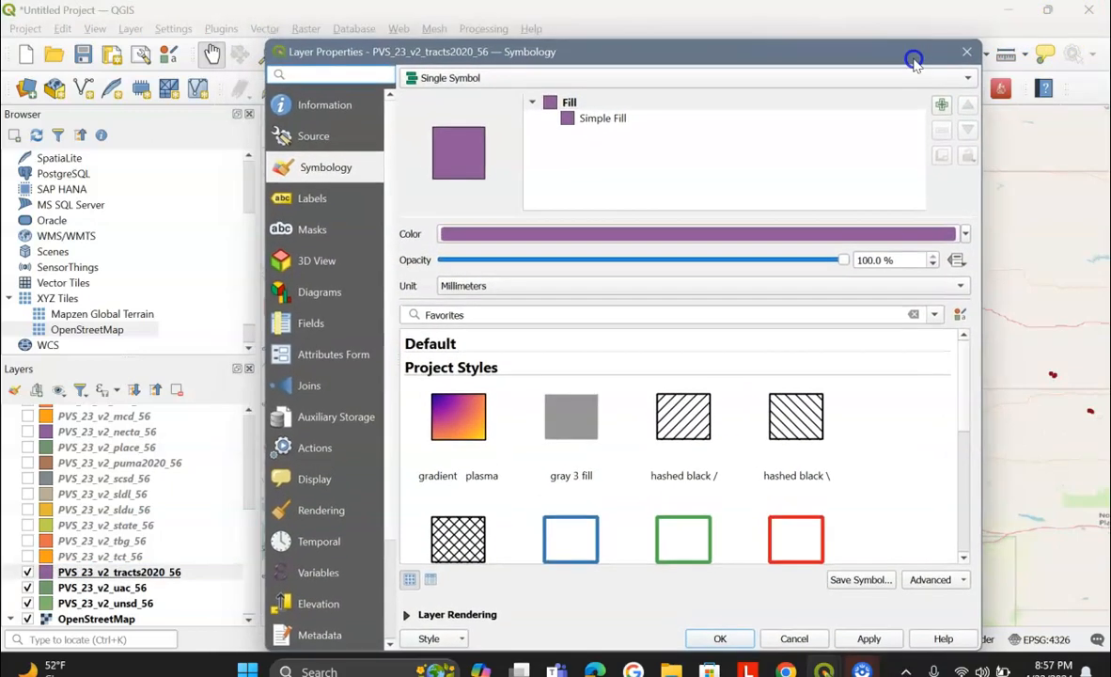
click(969, 81)
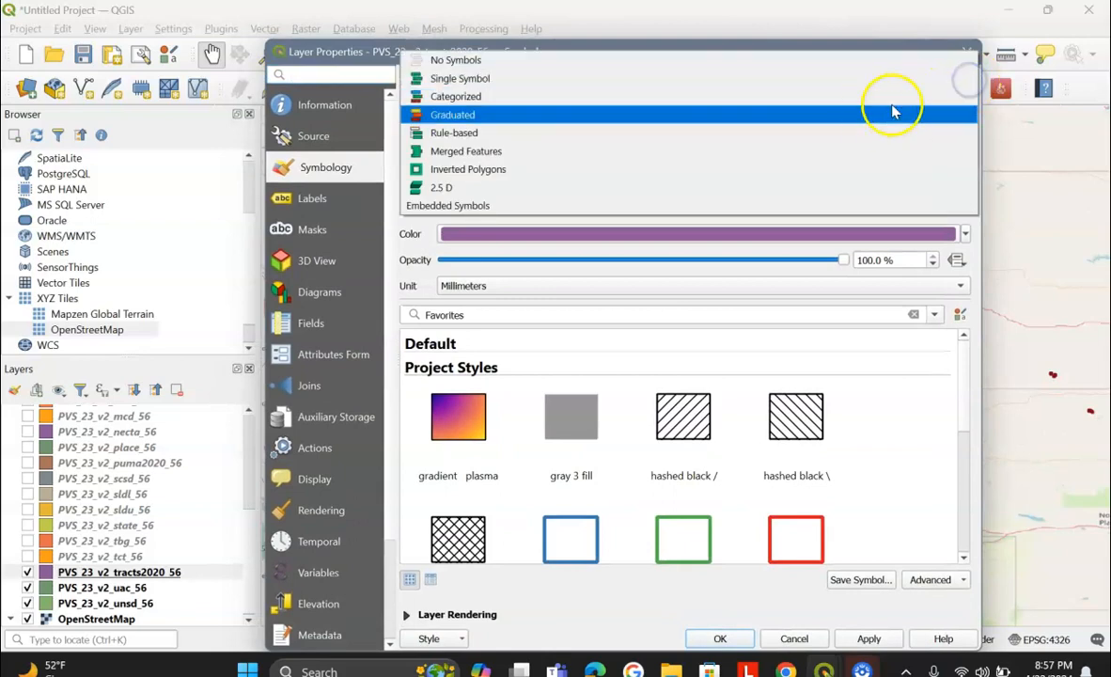
click(860, 123)
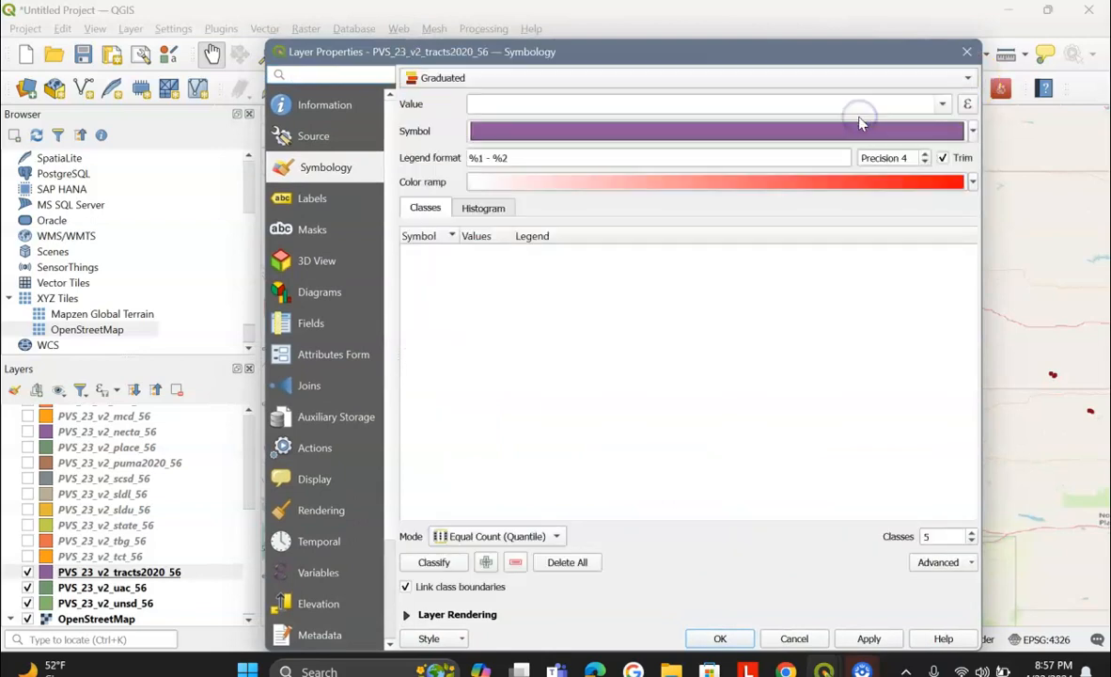
click(939, 106)
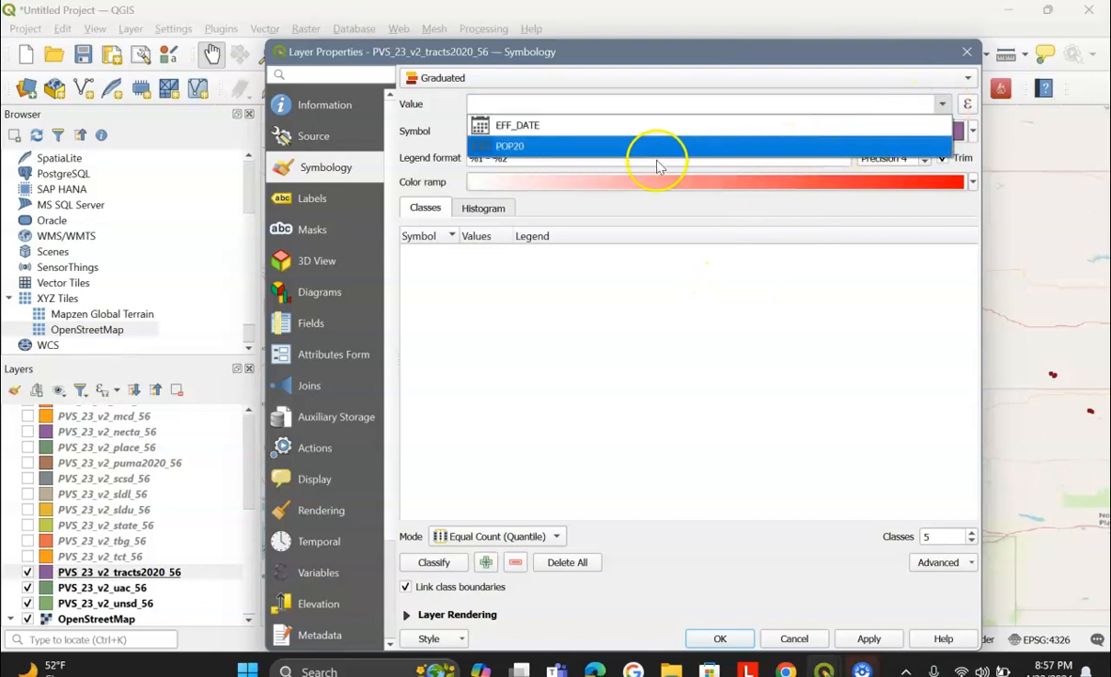
click(553, 149)
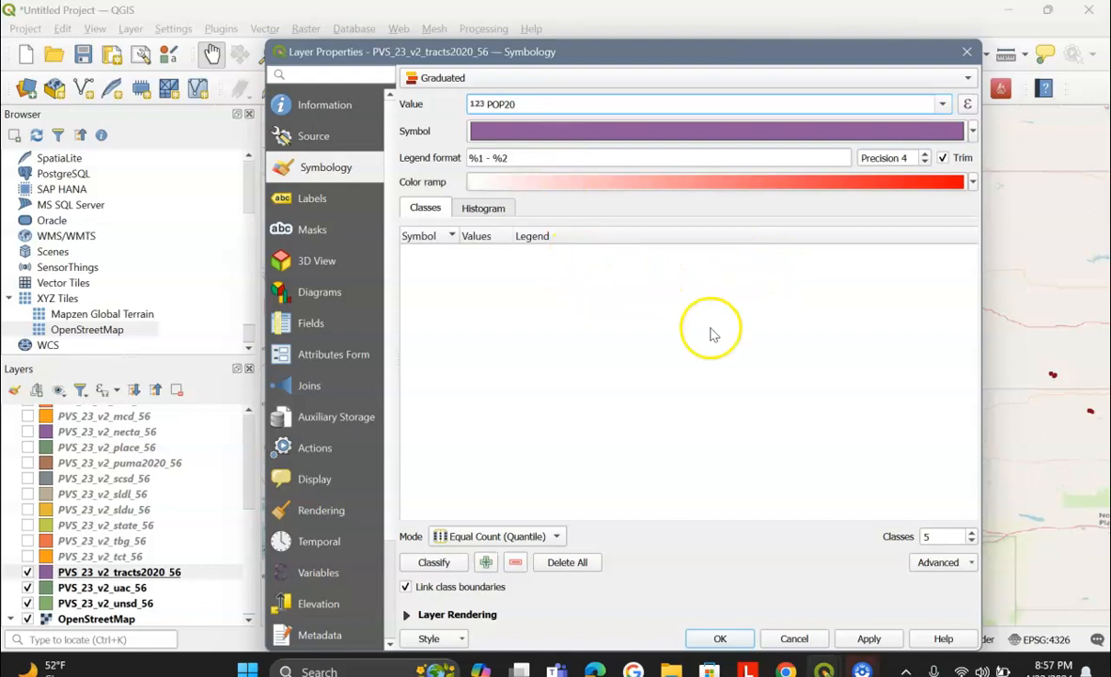
Classify the tract populations into five Equal Count (Quantile) classes on the white-to-red ramp, apply the styling and close the layer properties
click(448, 569)
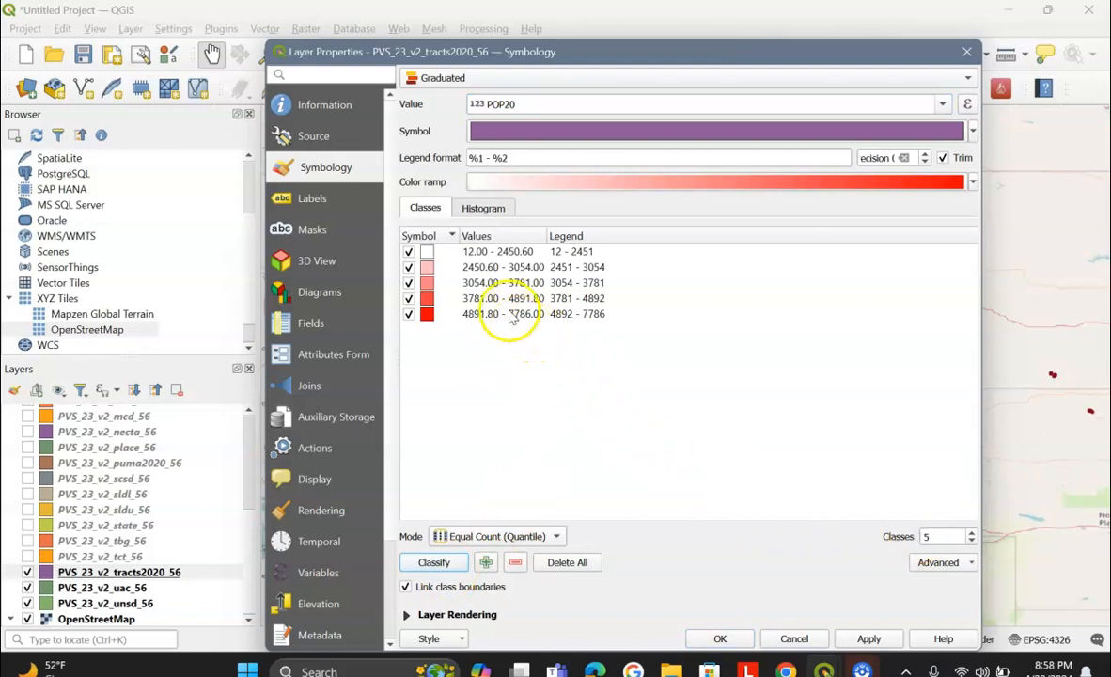
drag(873, 53, 922, 13)
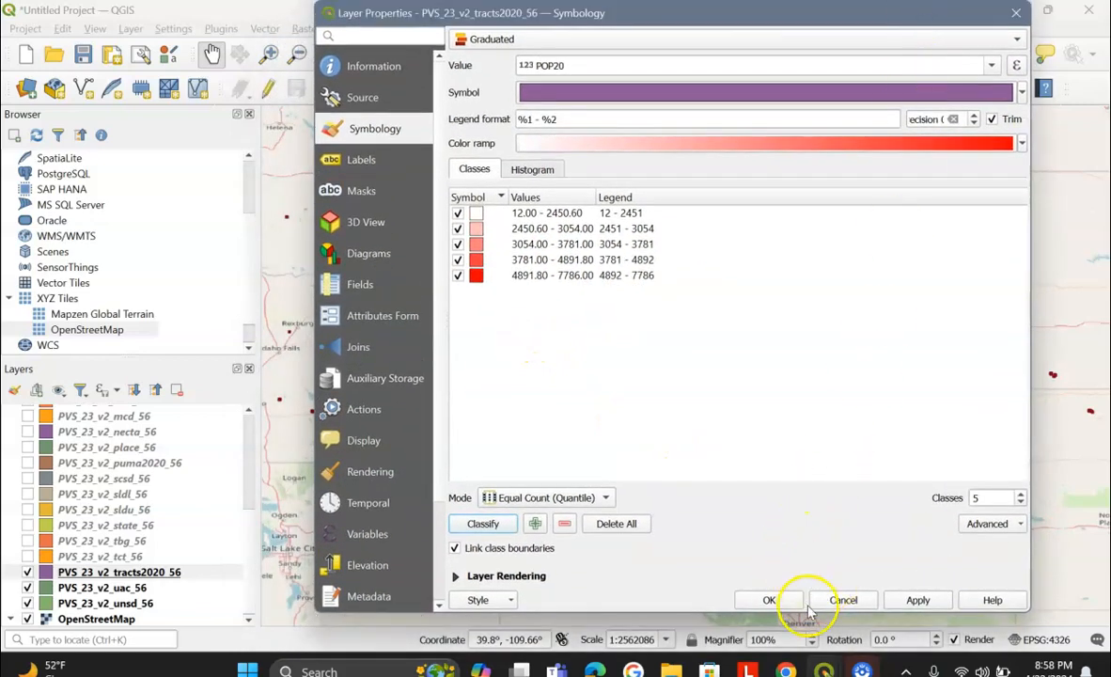
click(911, 603)
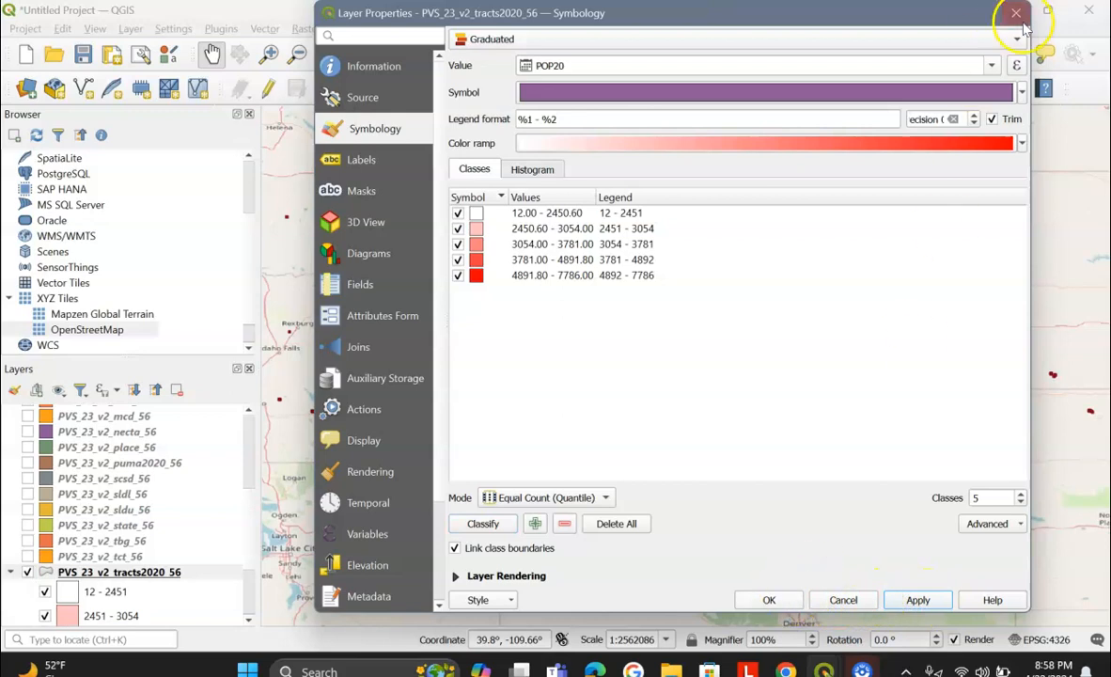
drag(926, 26, 843, 47)
click(939, 44)
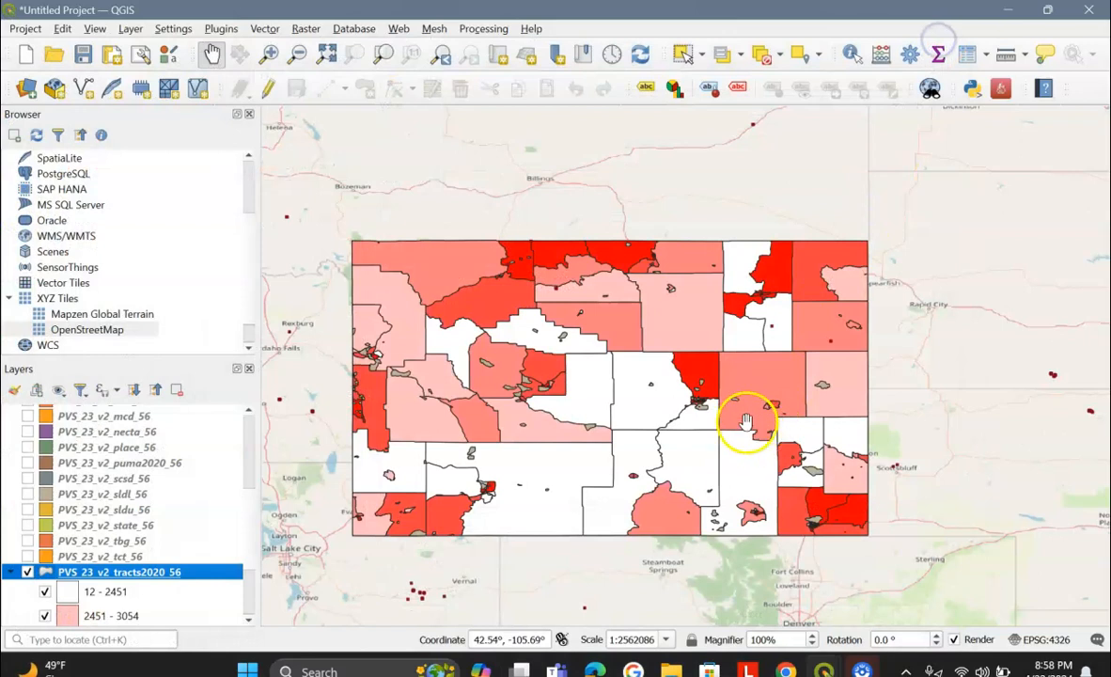
Examine where the VIIRS fire points in eastern Wyoming fall relative to the tract population classes
scroll(200, 514, down, 3)
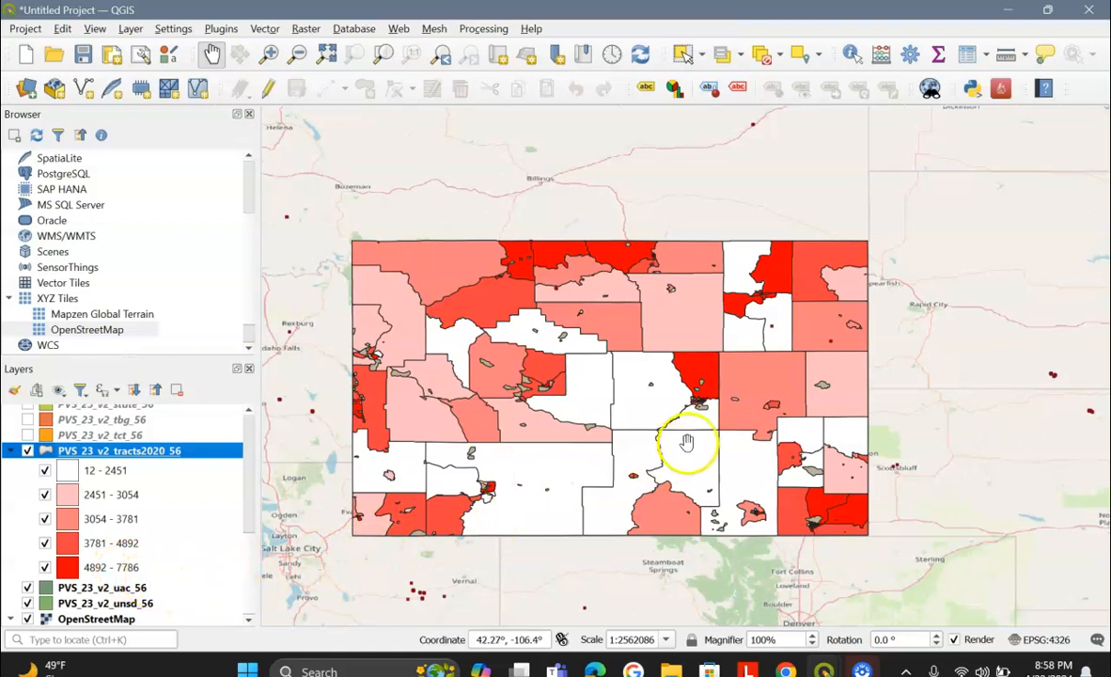
scroll(849, 358, up, 2)
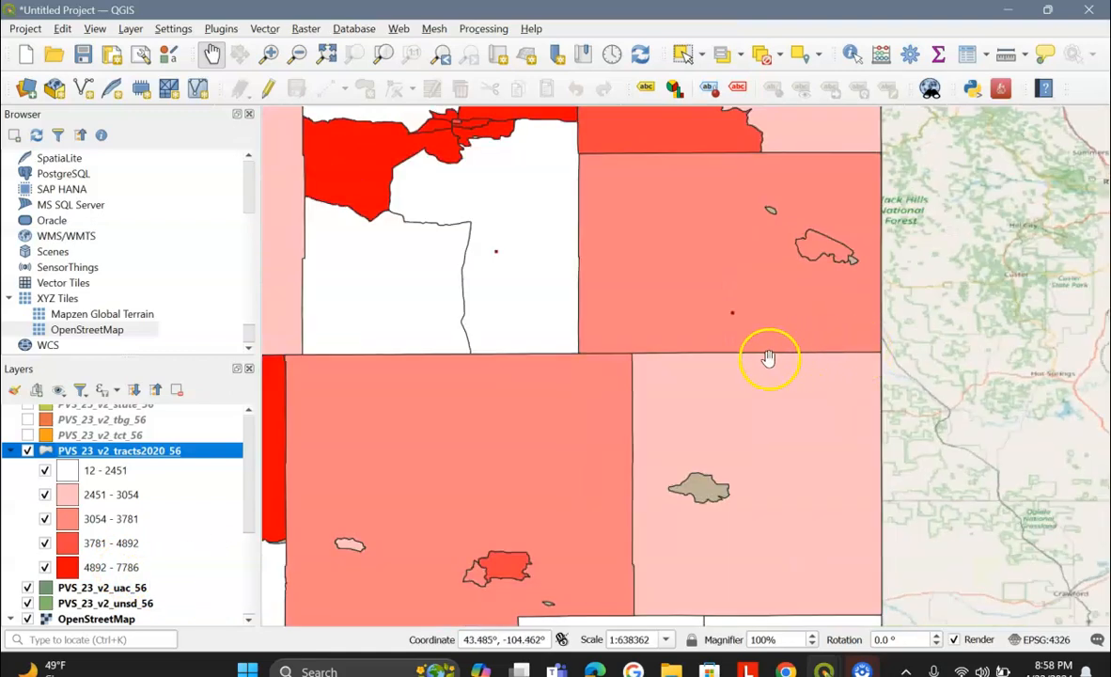
scroll(743, 353, down, 1)
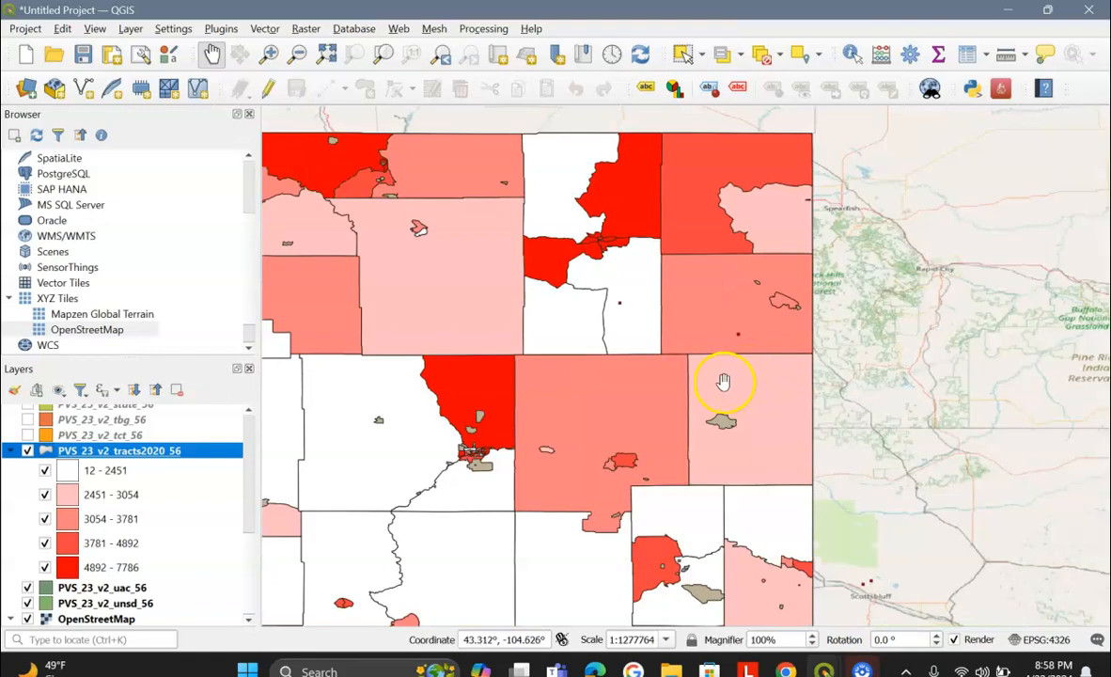
scroll(643, 360, down, 1)
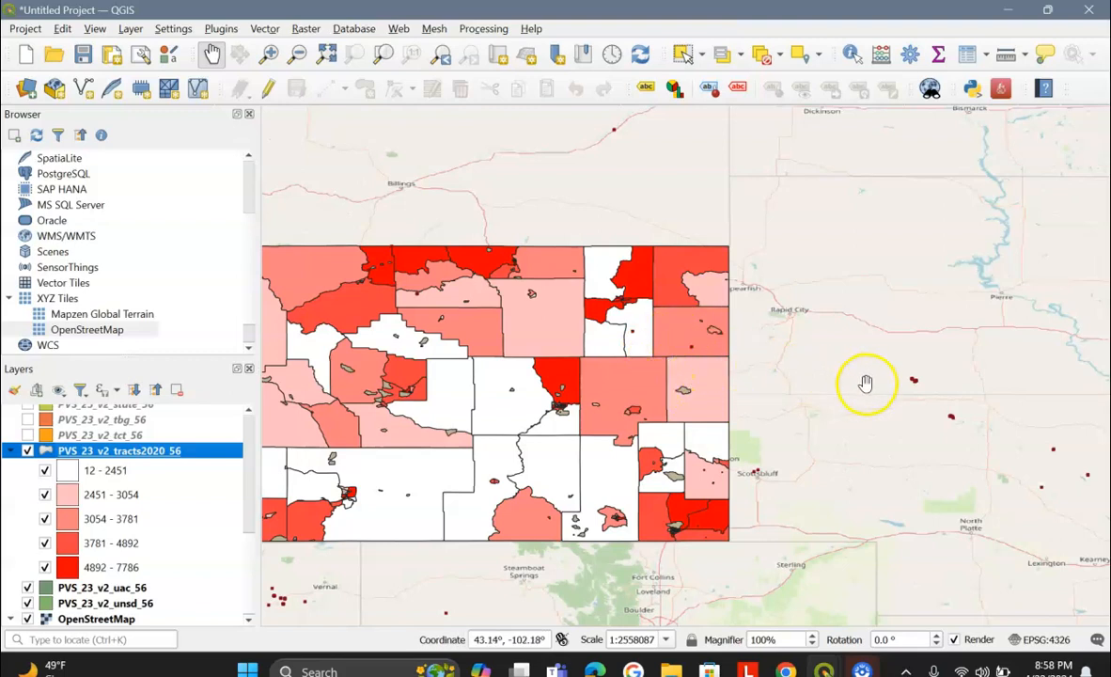
drag(790, 382, 908, 381)
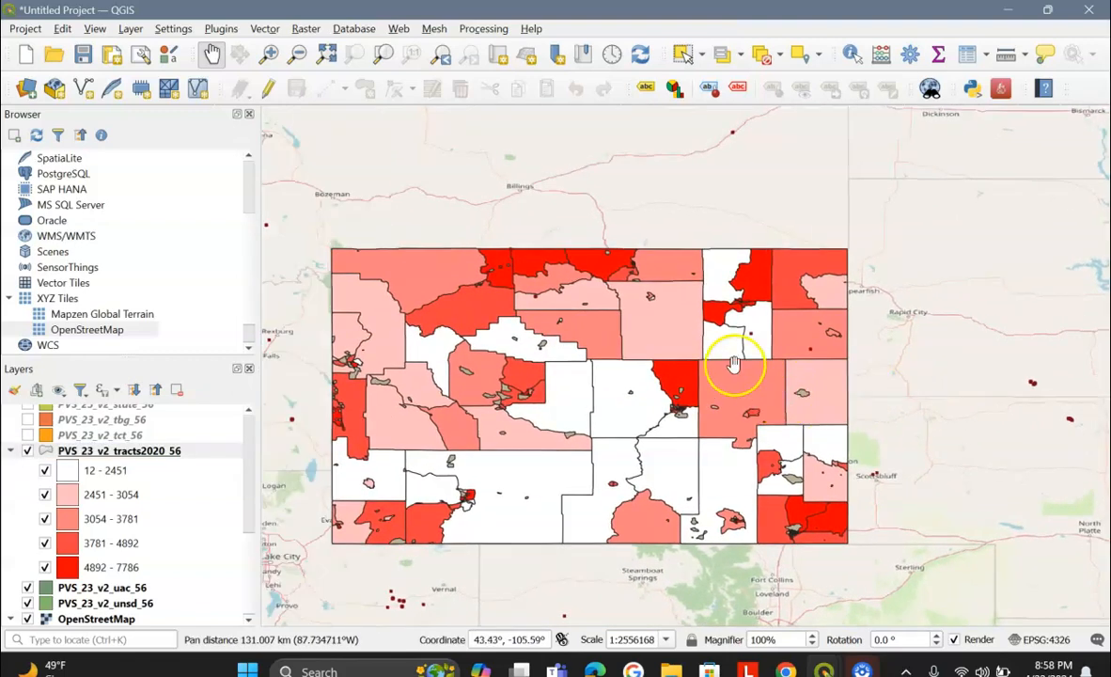